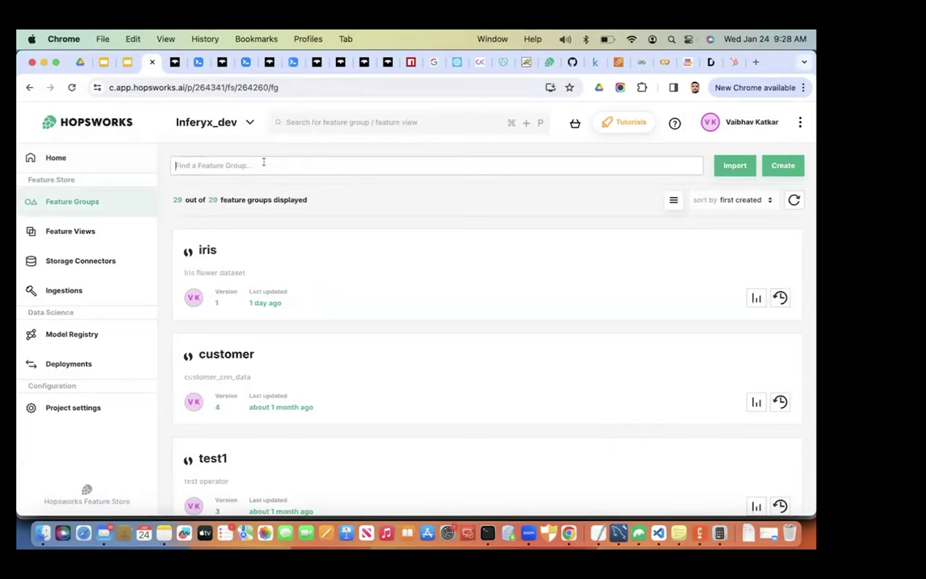
Step: Search for 'suppl' and open the supplier_feature_dataset feature group
{"action": "type", "text": "supplid"}
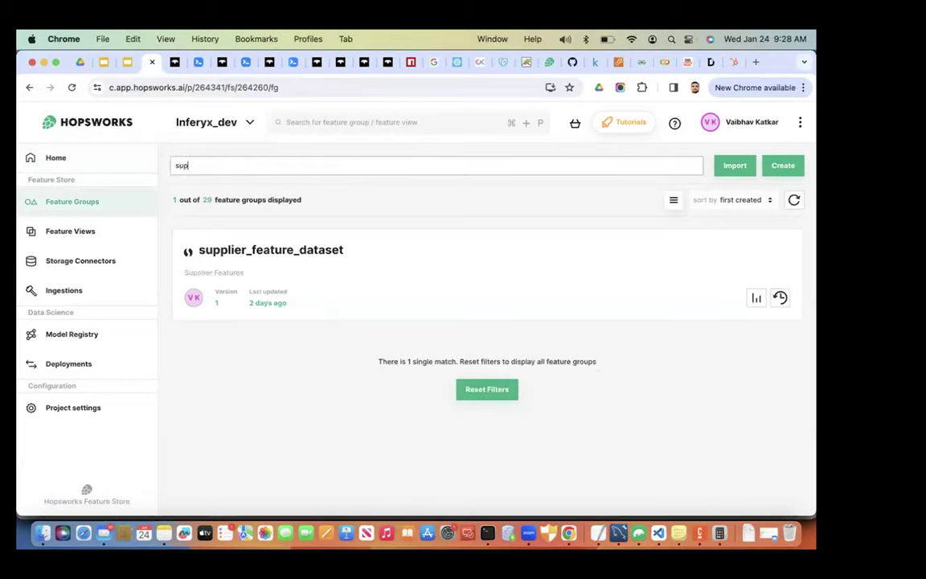
{"action": "key", "text": "BackSpace"}
{"action": "key", "text": "BackSpace"}
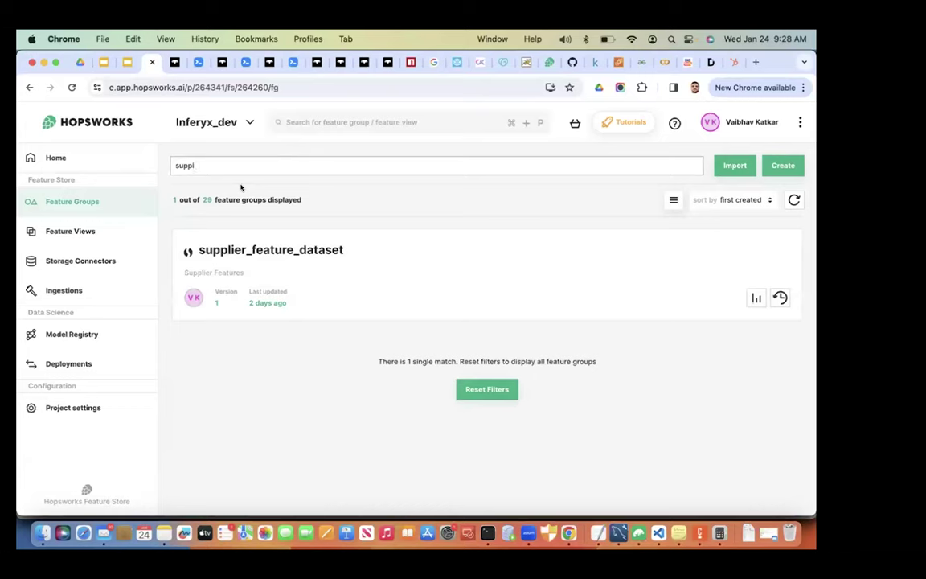
{"action": "left_click", "coordinate": [238, 235]}
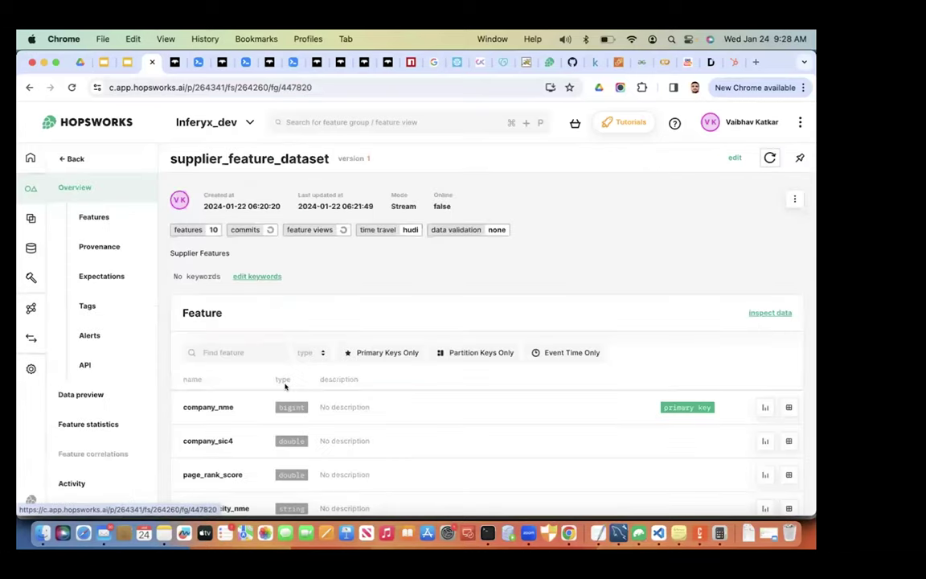
Step: Scroll through the Feature table to review each feature and its type
{"action": "scroll", "coordinate": [351, 330], "scroll_direction": "down", "scroll_amount": 3}
{"action": "scroll", "coordinate": [245, 341], "scroll_direction": "down", "scroll_amount": 2}
{"action": "scroll", "coordinate": [249, 342], "scroll_direction": "down", "scroll_amount": 5}
{"action": "scroll", "coordinate": [258, 352], "scroll_direction": "down", "scroll_amount": 1}
{"action": "scroll", "coordinate": [250, 310], "scroll_direction": "up", "scroll_amount": 3}
{"action": "scroll", "coordinate": [251, 309], "scroll_direction": "down", "scroll_amount": 2}
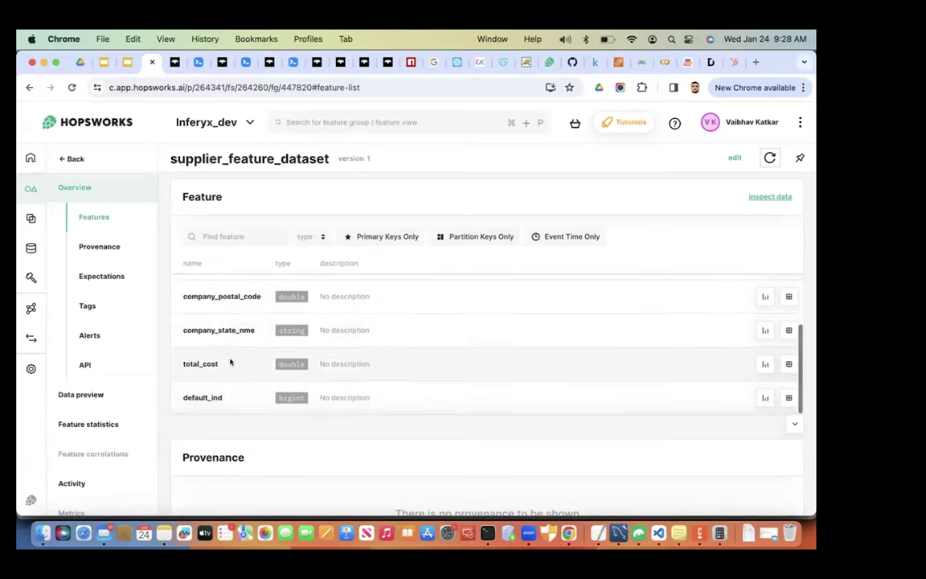
{"action": "scroll", "coordinate": [231, 362], "scroll_direction": "up", "scroll_amount": 3}
{"action": "scroll", "coordinate": [232, 359], "scroll_direction": "up", "scroll_amount": 2}
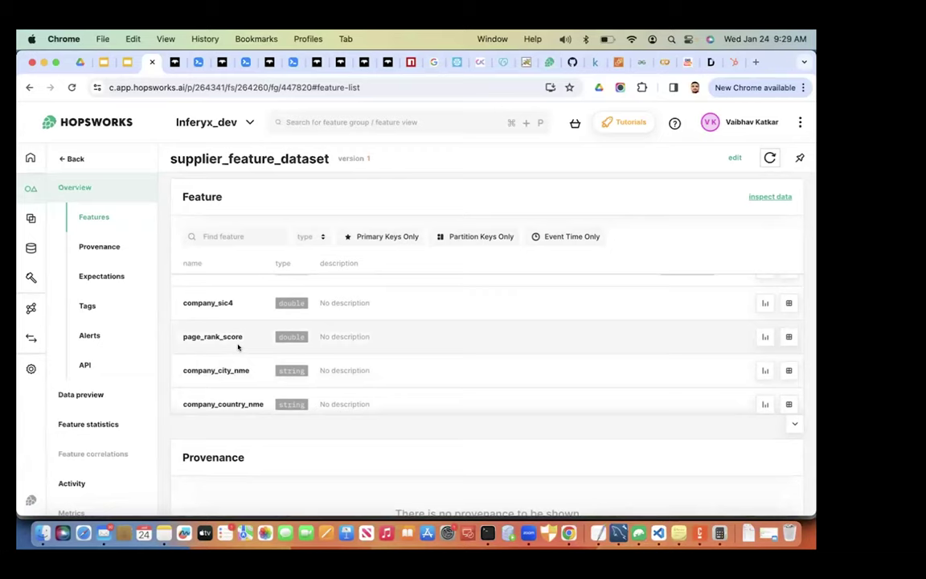
{"action": "scroll", "coordinate": [242, 350], "scroll_direction": "up", "scroll_amount": 1}
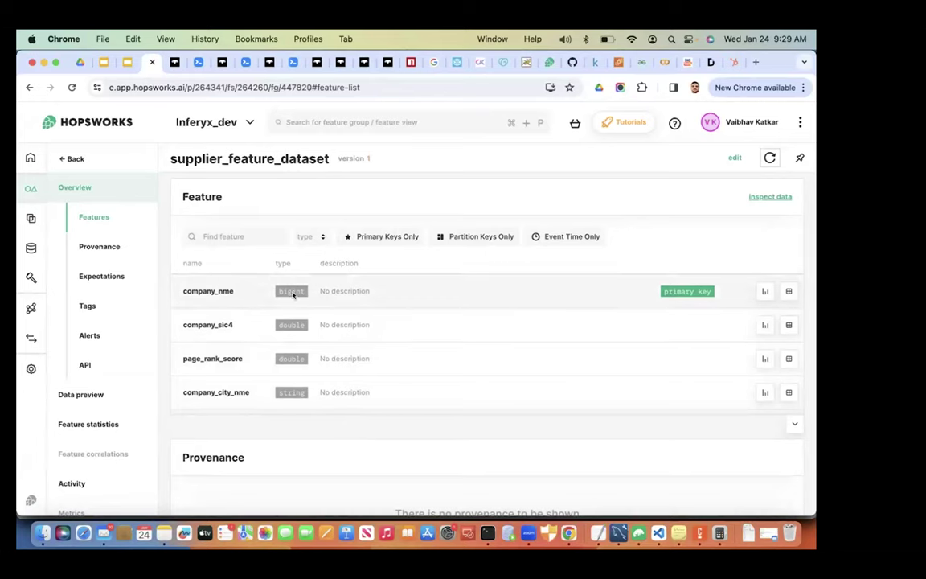
{"action": "scroll", "coordinate": [295, 366], "scroll_direction": "down", "scroll_amount": 5}
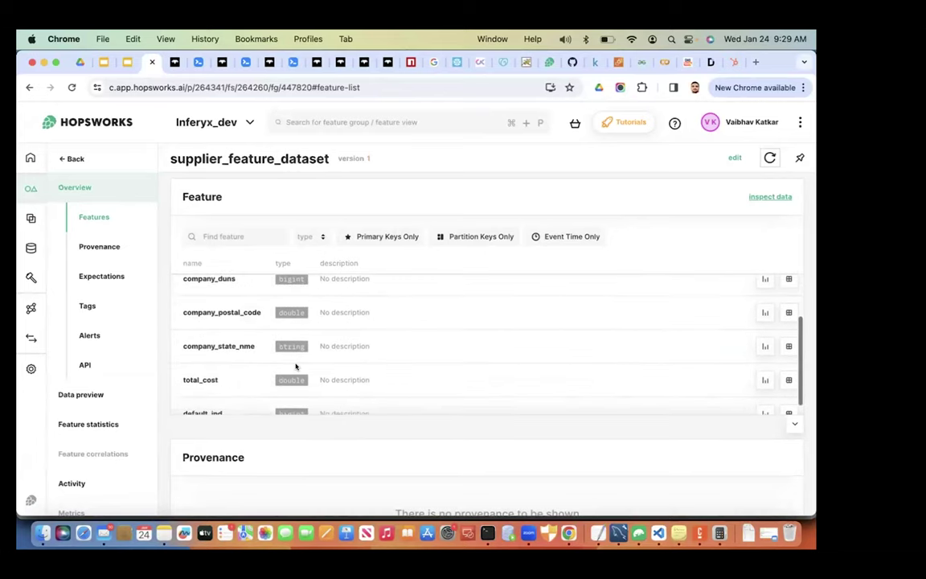
{"action": "scroll", "coordinate": [295, 366], "scroll_direction": "down", "scroll_amount": 1}
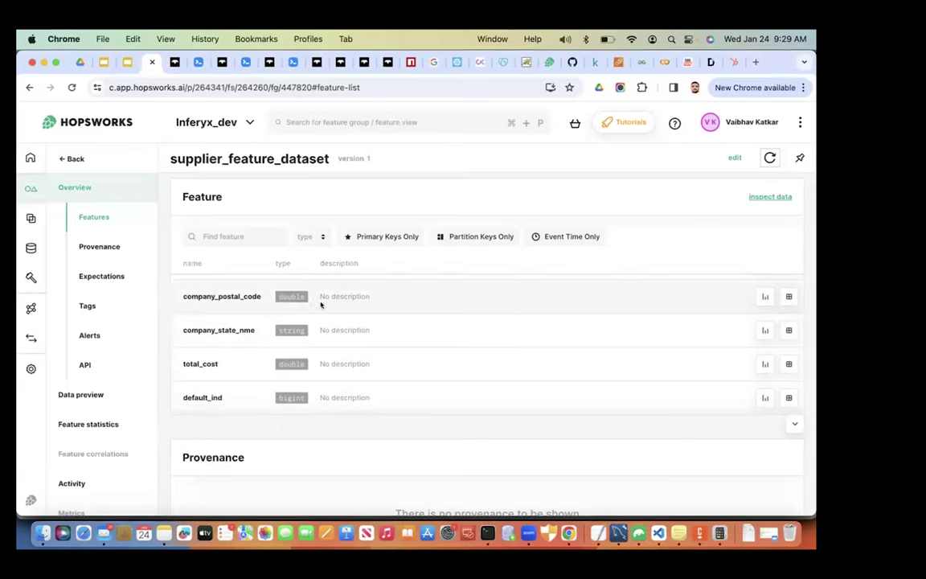
{"action": "scroll", "coordinate": [316, 238], "scroll_direction": "up", "scroll_amount": 3}
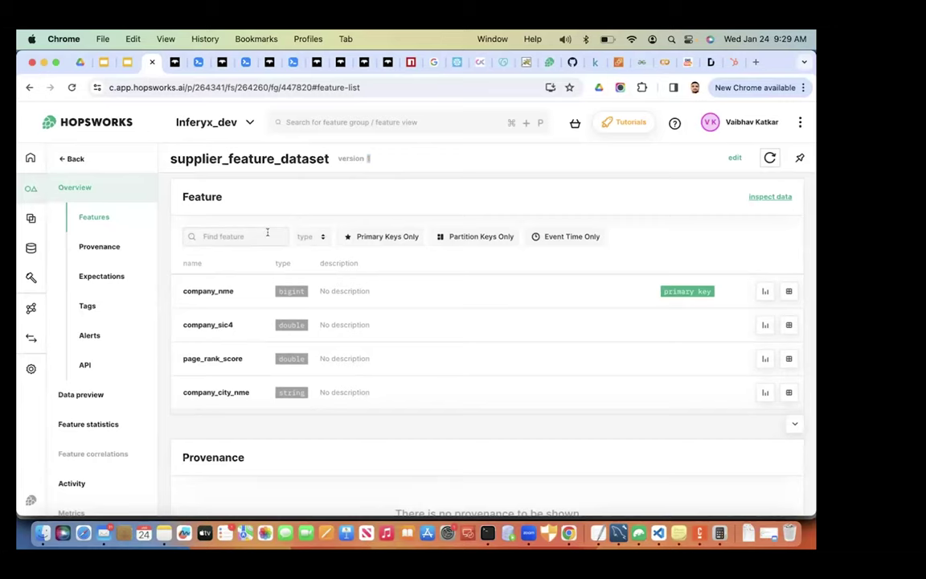
{"action": "scroll", "coordinate": [161, 406], "scroll_direction": "down", "scroll_amount": 5}
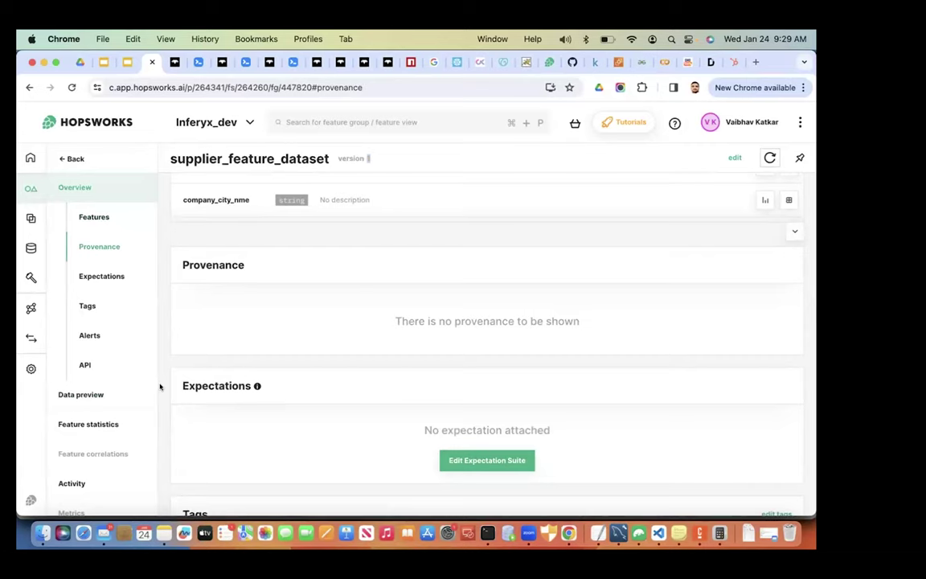
Step: Scroll past Provenance, Expectations, the pii_schema tag and the empty Alerts to the API snippets
{"action": "scroll", "coordinate": [161, 384], "scroll_direction": "down", "scroll_amount": 4}
{"action": "scroll", "coordinate": [162, 382], "scroll_direction": "up", "scroll_amount": 2}
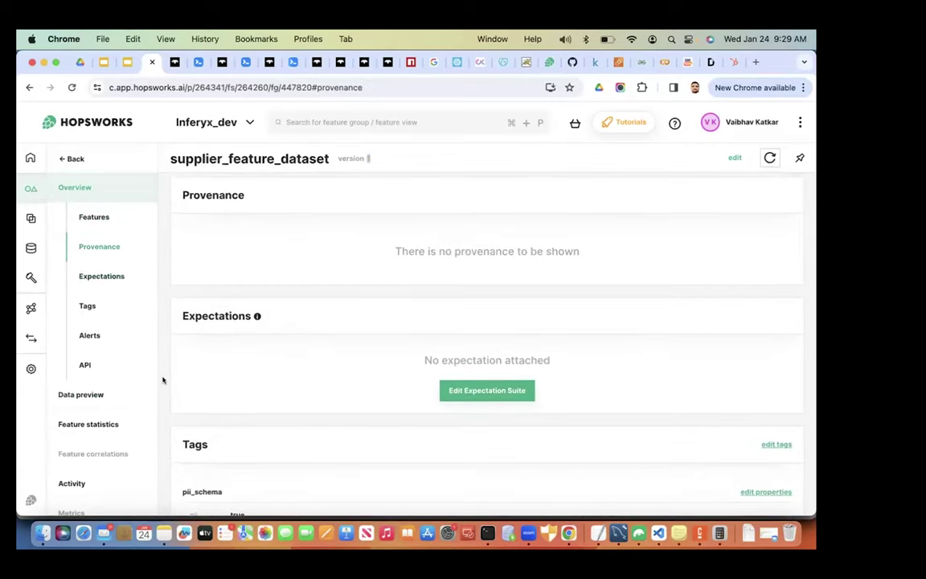
{"action": "scroll", "coordinate": [162, 379], "scroll_direction": "down", "scroll_amount": 4}
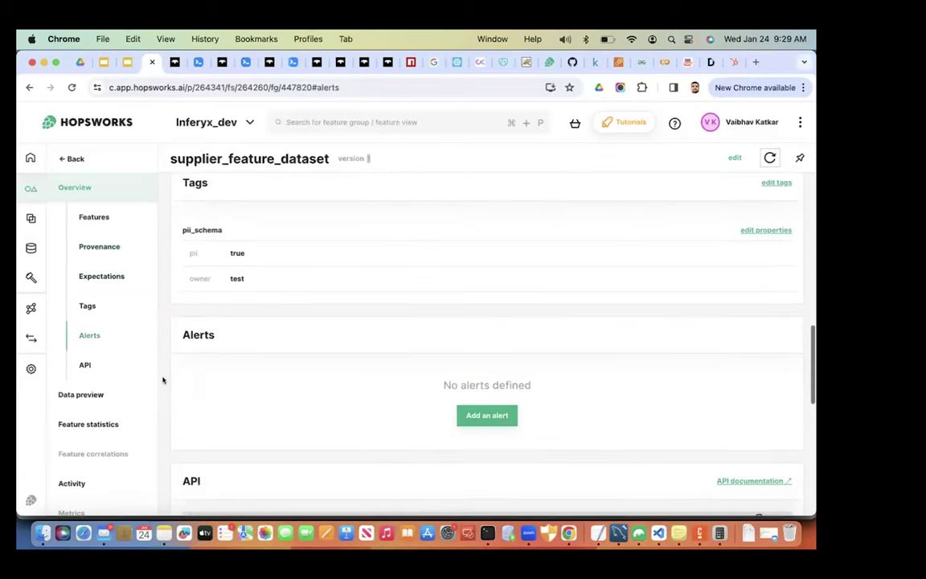
{"action": "scroll", "coordinate": [162, 380], "scroll_direction": "down", "scroll_amount": 4}
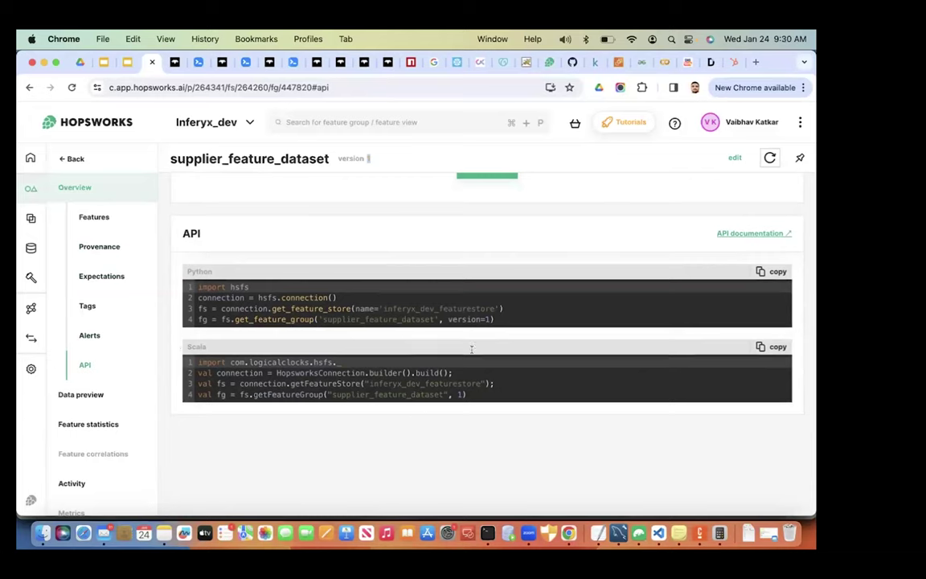
Step: Point out the snippet line fetching supplier_feature_dataset, then go to Inferyx Data Discovery
{"action": "left_click", "coordinate": [495, 319]}
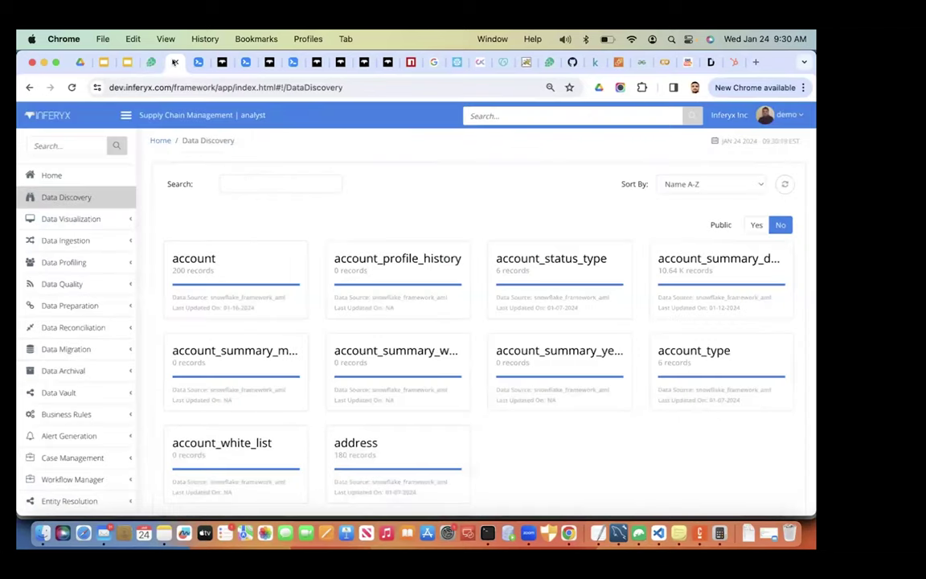
{"action": "left_click", "coordinate": [173, 62]}
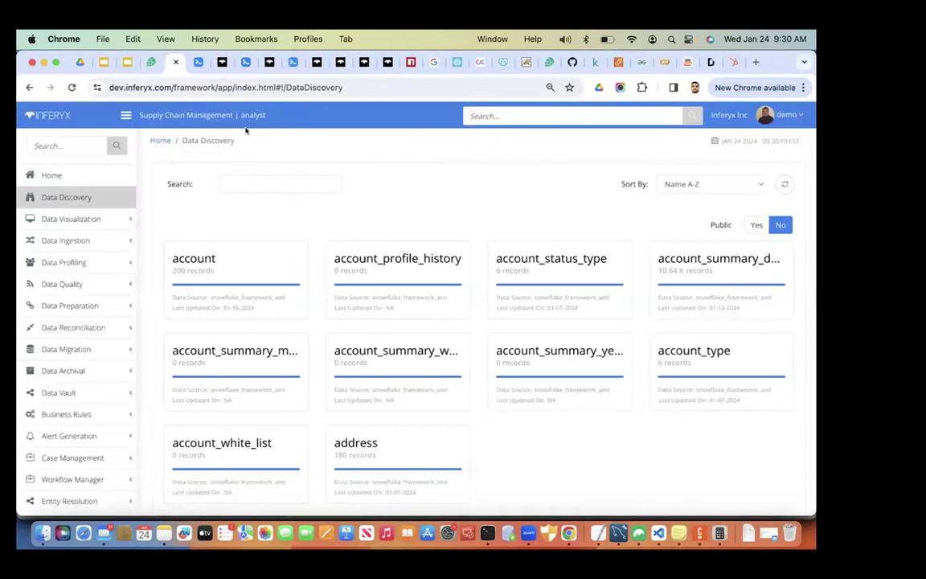
Step: Log out, sign back in with the username and password, and choose Supply Chain Management
{"action": "left_click", "coordinate": [764, 115]}
{"action": "left_click", "coordinate": [740, 252]}
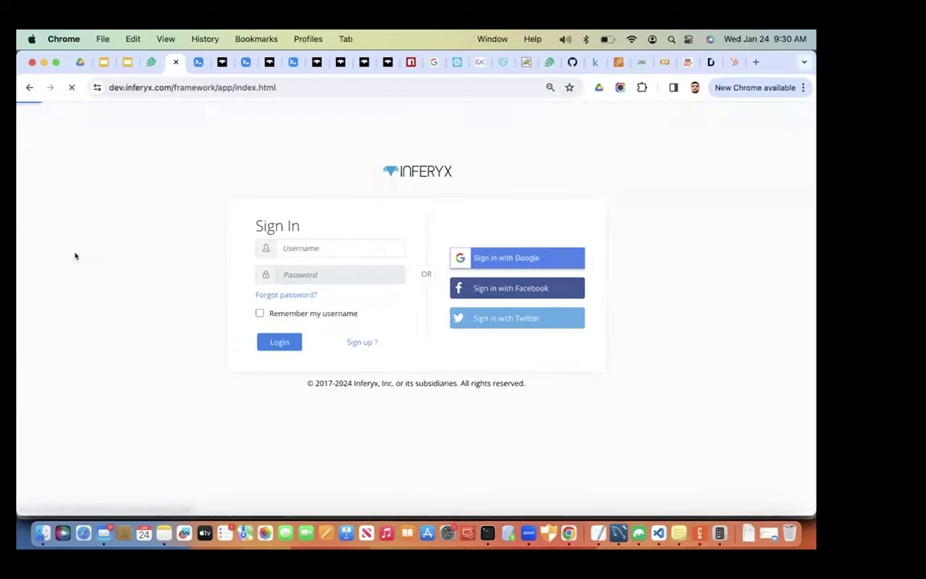
{"action": "left_click", "coordinate": [322, 248]}
{"action": "type", "text": "demo"}
{"action": "key", "text": "Tab"}
{"action": "type", "text": "demo"}
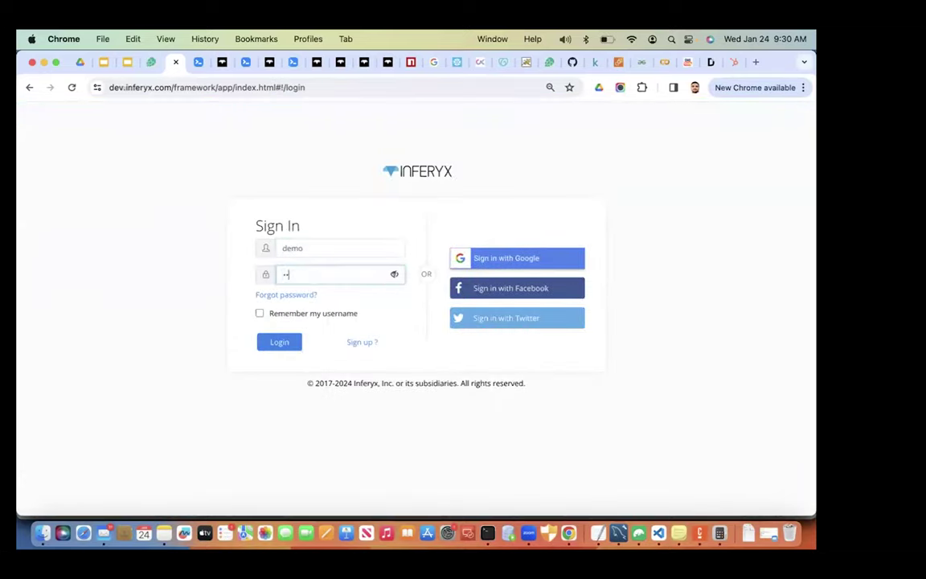
{"action": "type", "text": "12345"}
{"action": "key", "text": "Return"}
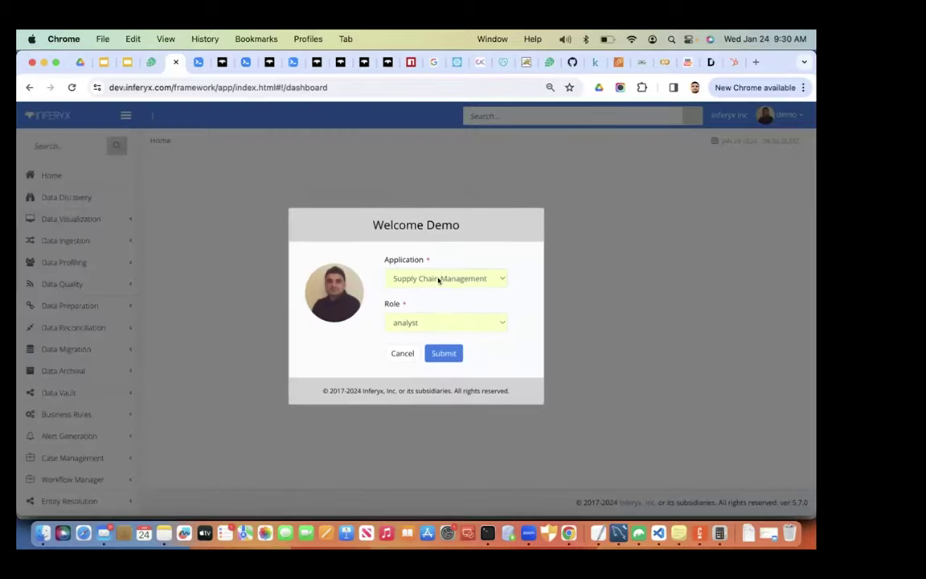
{"action": "left_click", "coordinate": [438, 281]}
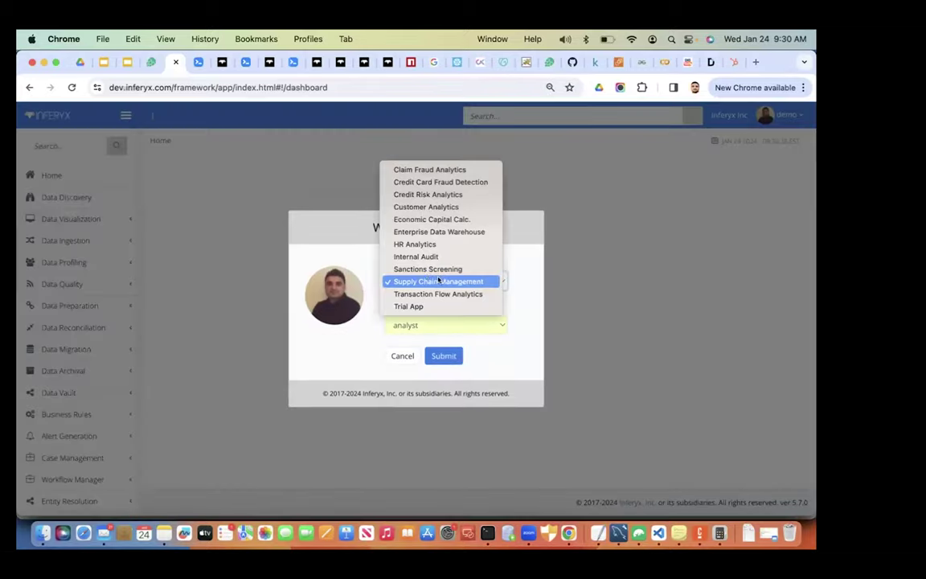
{"action": "left_click", "coordinate": [444, 281]}
{"action": "left_click", "coordinate": [443, 356]}
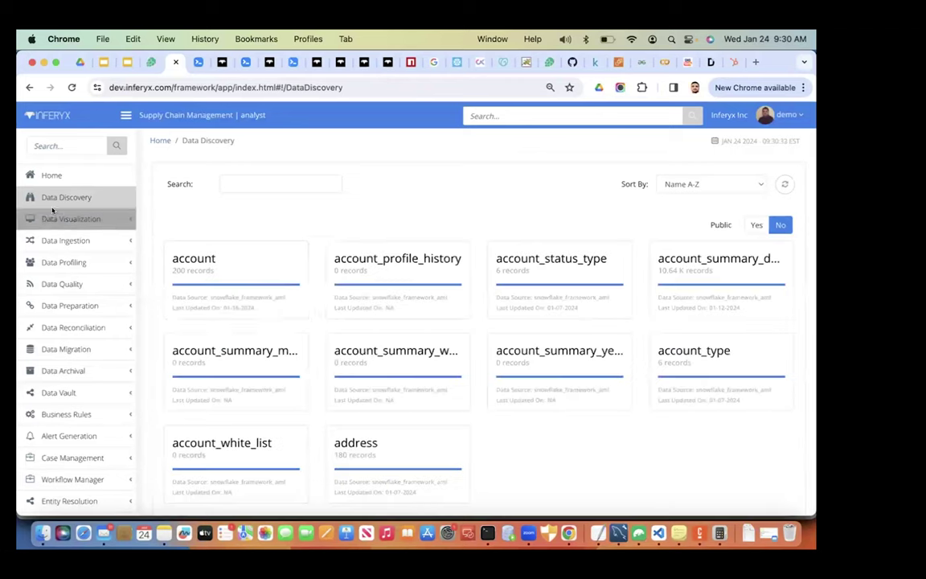
Step: Open the Feature list under Data Science in the sidebar
{"action": "scroll", "coordinate": [100, 392], "scroll_direction": "down", "scroll_amount": 4}
{"action": "scroll", "coordinate": [92, 378], "scroll_direction": "down", "scroll_amount": 1}
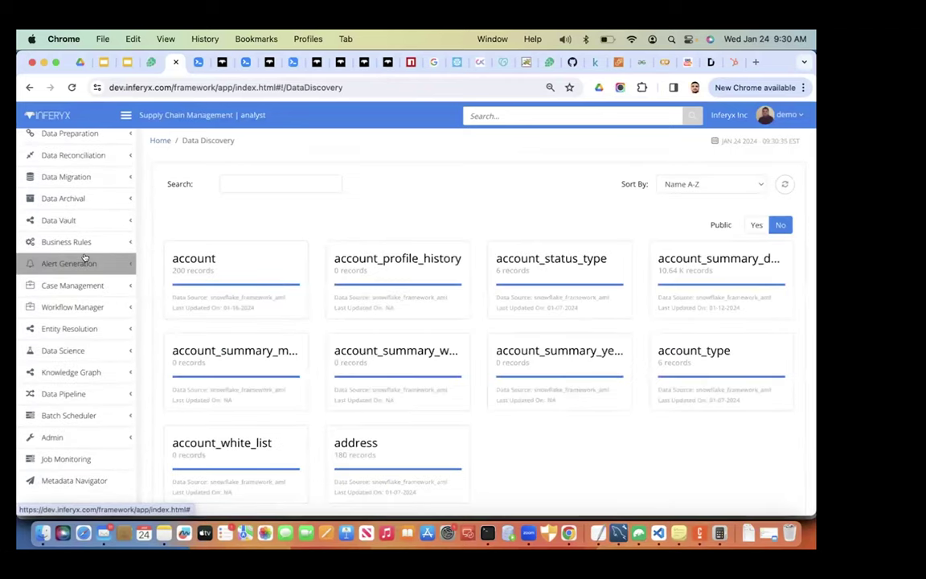
{"action": "left_click", "coordinate": [79, 352]}
{"action": "scroll", "coordinate": [80, 354], "scroll_direction": "down", "scroll_amount": 3}
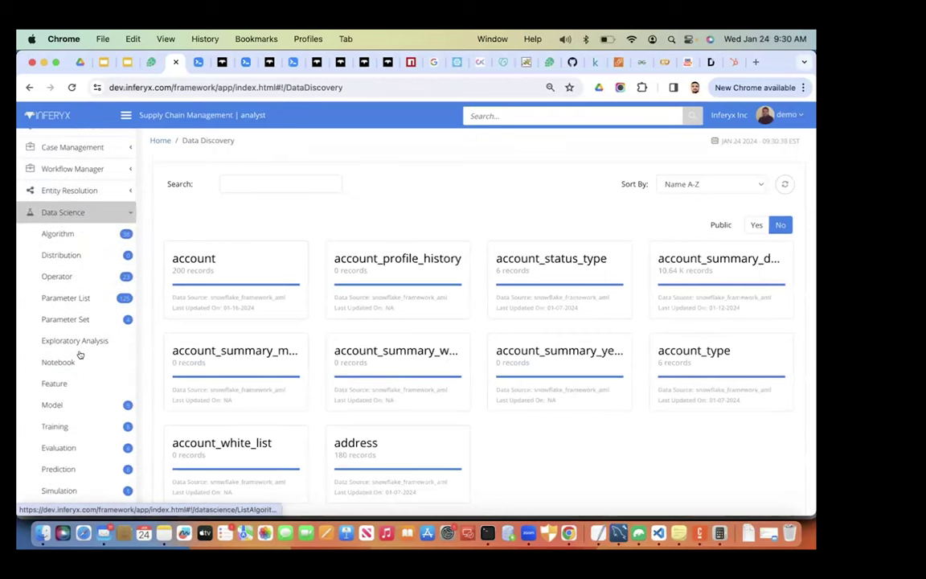
{"action": "left_click", "coordinate": [54, 384]}
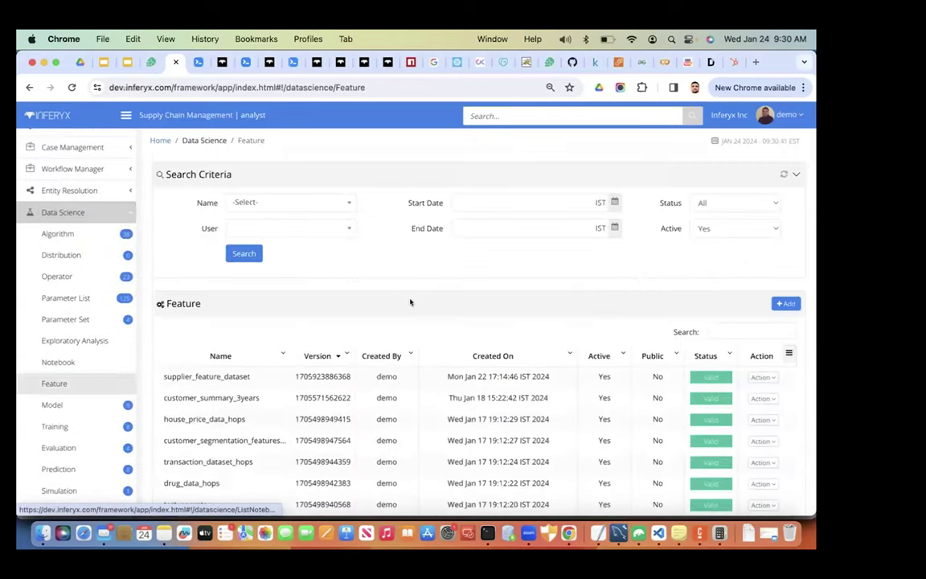
Step: View the supplier_feature_dataset row from its Action menu to open its detail form
{"action": "scroll", "coordinate": [409, 301], "scroll_direction": "down", "scroll_amount": 3}
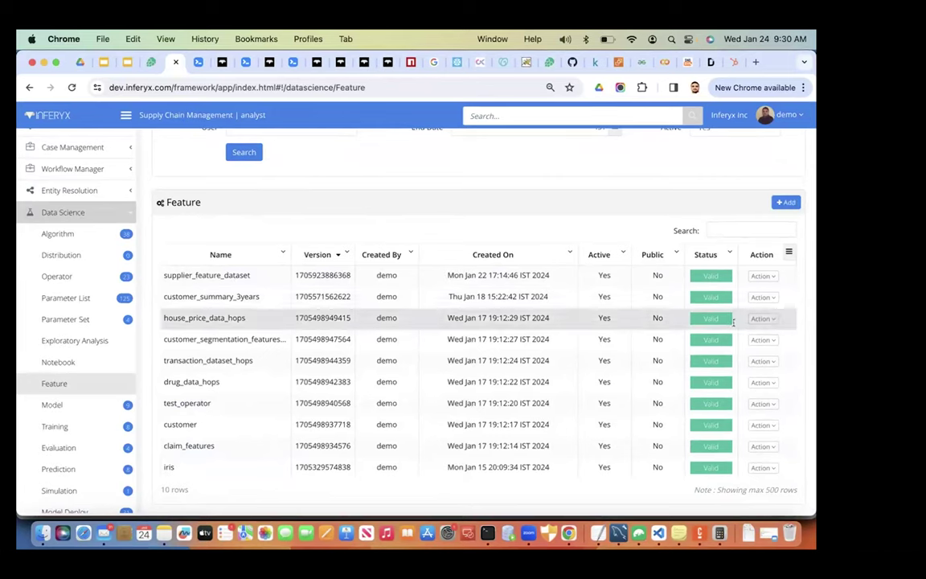
{"action": "double_click", "coordinate": [207, 275]}
{"action": "left_click", "coordinate": [761, 275]}
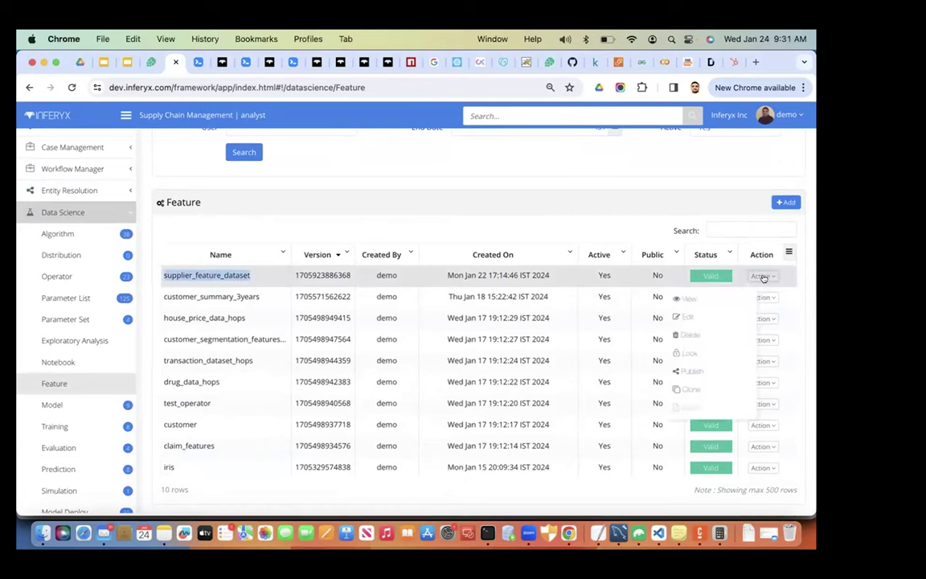
{"action": "left_click", "coordinate": [686, 301]}
{"action": "scroll", "coordinate": [358, 414], "scroll_direction": "down", "scroll_amount": 4}
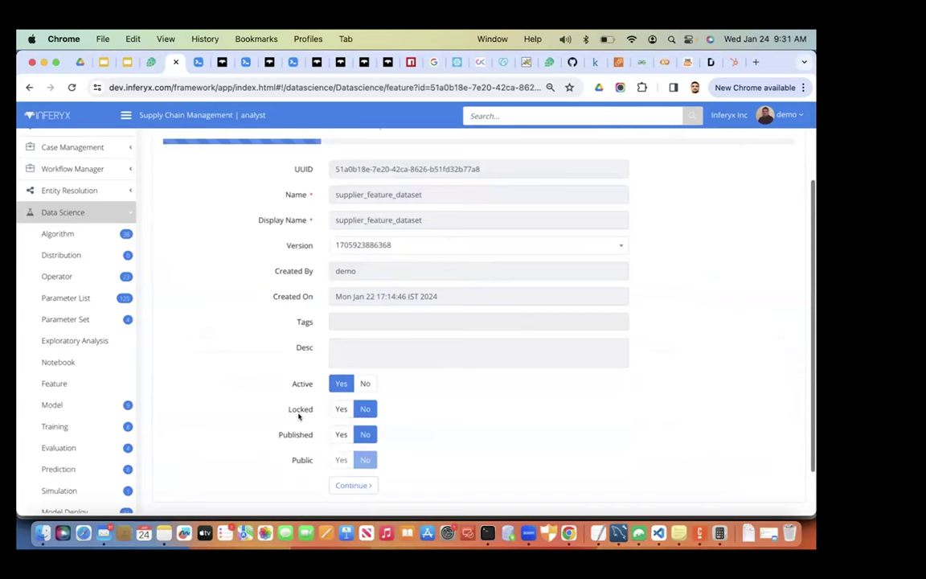
Step: Continue to the feature details step and compare it against the Hopsworks feature group
{"action": "left_click", "coordinate": [351, 441]}
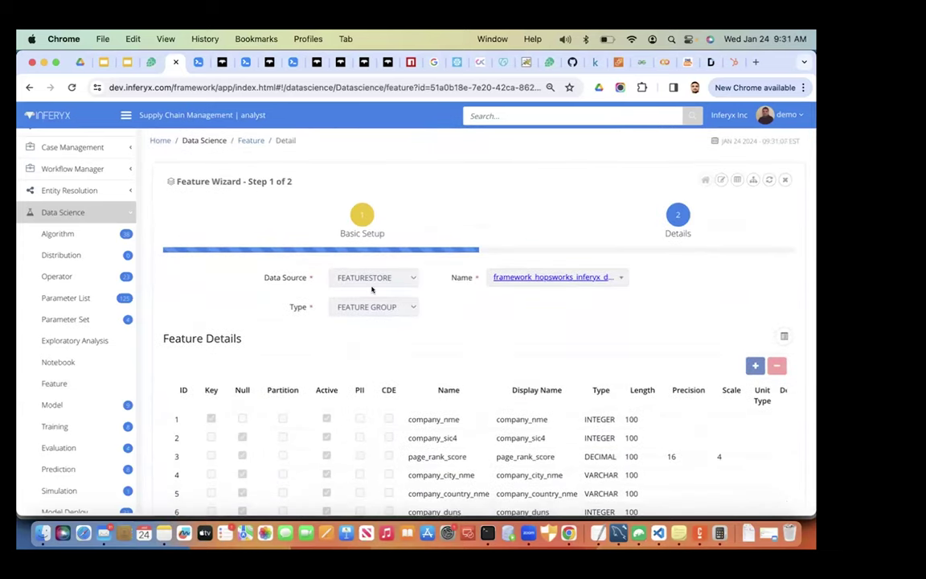
{"action": "left_click", "coordinate": [151, 62]}
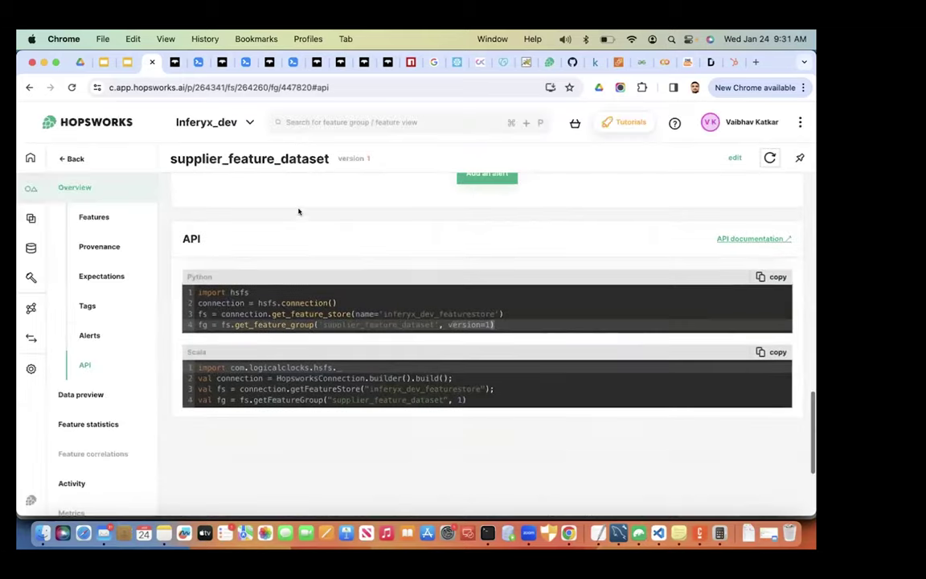
{"action": "scroll", "coordinate": [298, 211], "scroll_direction": "up", "scroll_amount": 10}
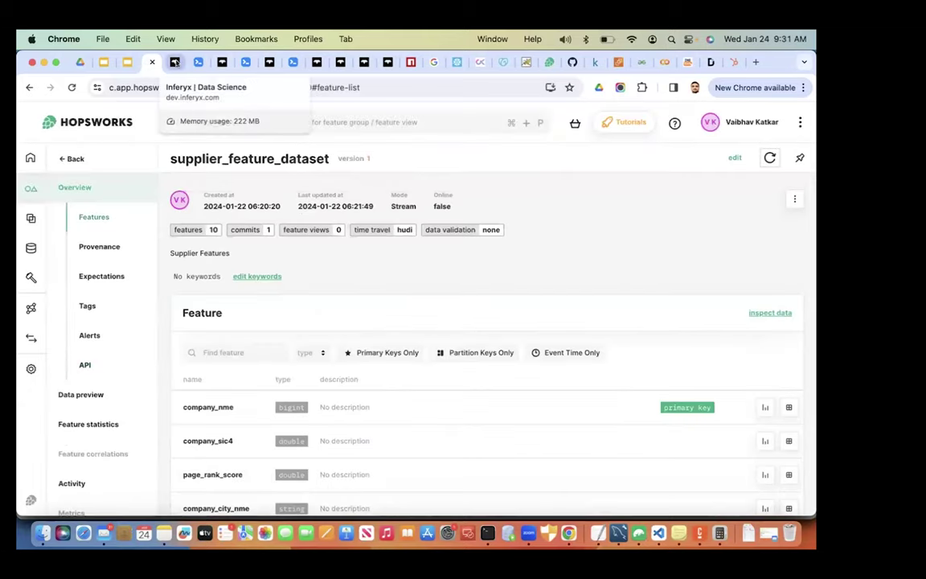
{"action": "left_click", "coordinate": [174, 62]}
{"action": "scroll", "coordinate": [448, 351], "scroll_direction": "down", "scroll_amount": 3}
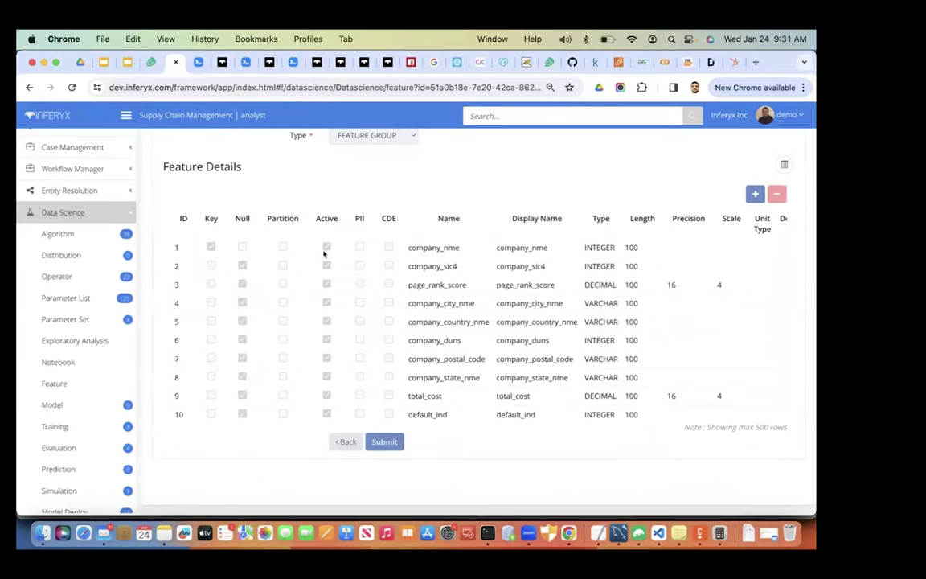
{"action": "scroll", "coordinate": [324, 254], "scroll_direction": "up", "scroll_amount": 5}
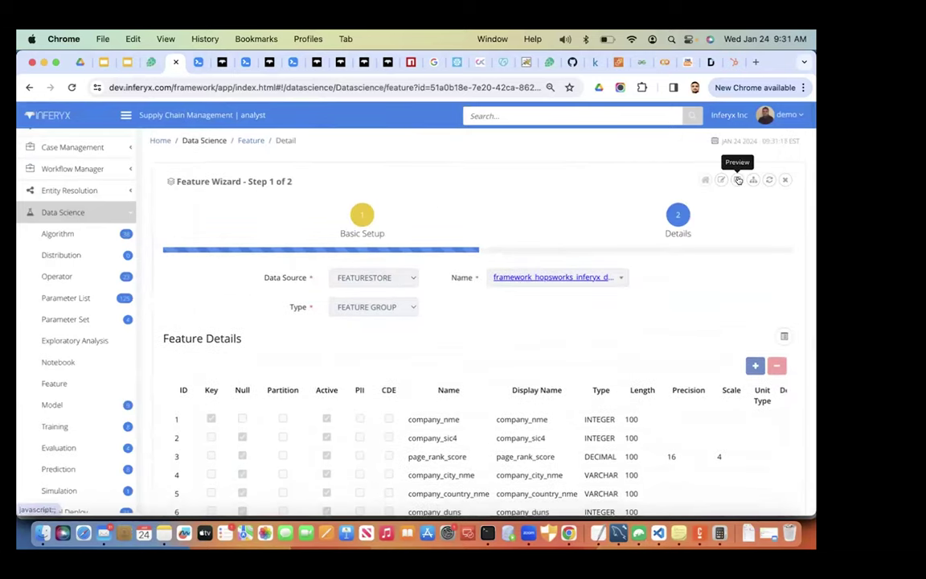
Step: Preview the supplier feature group's sample data rows, scrolling across its columns
{"action": "left_click", "coordinate": [739, 180]}
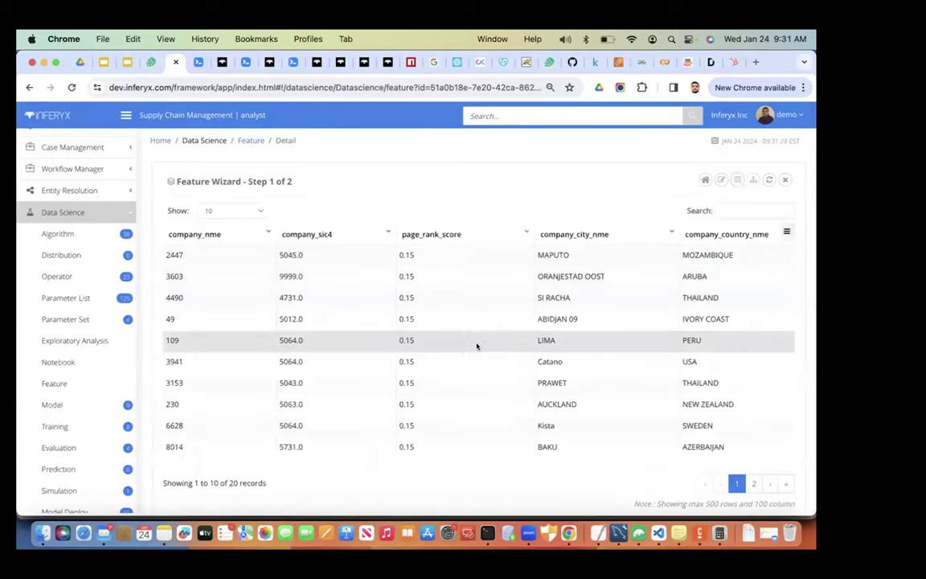
{"action": "scroll", "coordinate": [477, 346], "scroll_direction": "right", "scroll_amount": 10}
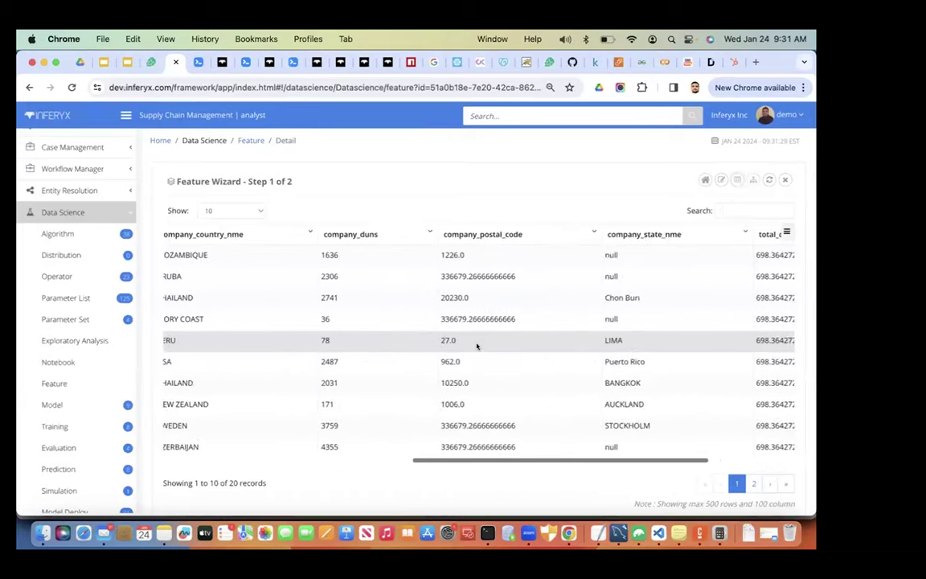
{"action": "scroll", "coordinate": [477, 346], "scroll_direction": "right", "scroll_amount": 5}
{"action": "scroll", "coordinate": [477, 345], "scroll_direction": "left", "scroll_amount": 15}
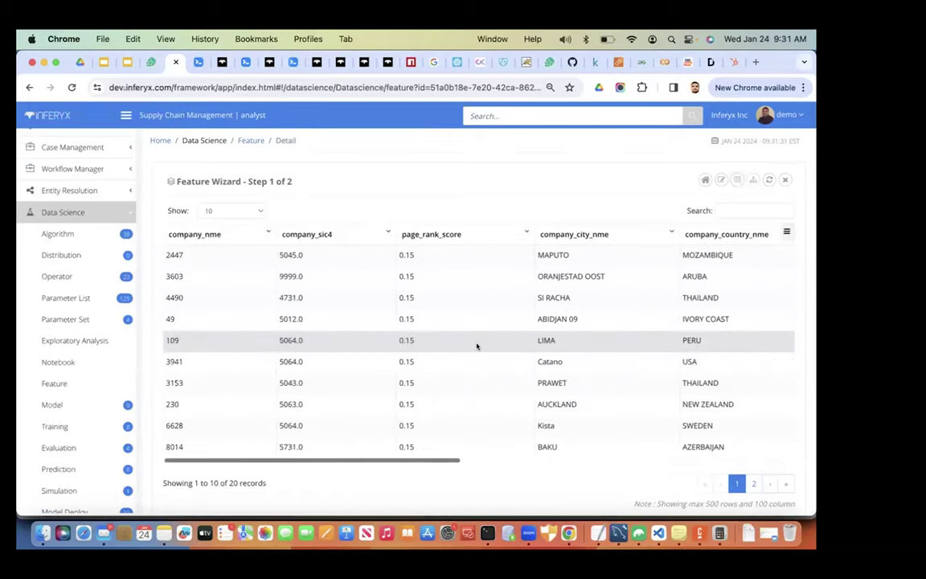
Step: Return to the details showing FEATURESTORE source, FEATURE GROUP type and ten mapped features
{"action": "left_click", "coordinate": [703, 181]}
{"action": "scroll", "coordinate": [398, 361], "scroll_direction": "down", "scroll_amount": 4}
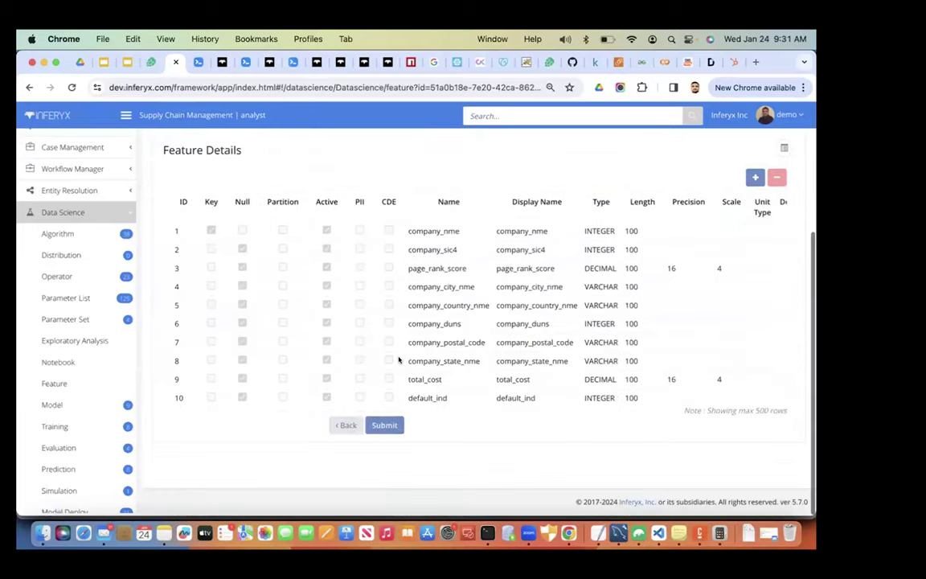
{"action": "scroll", "coordinate": [398, 360], "scroll_direction": "up", "scroll_amount": 4}
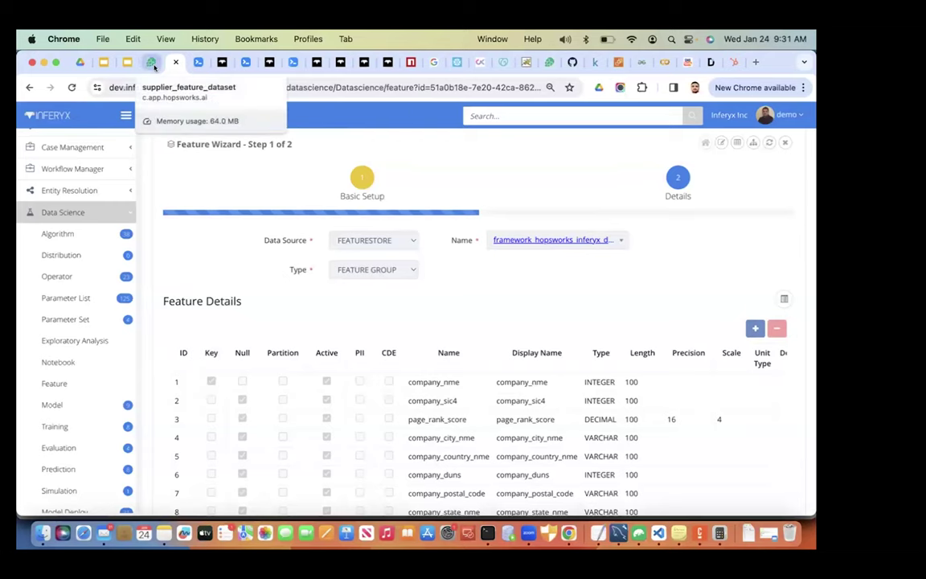
{"action": "left_click", "coordinate": [142, 62]}
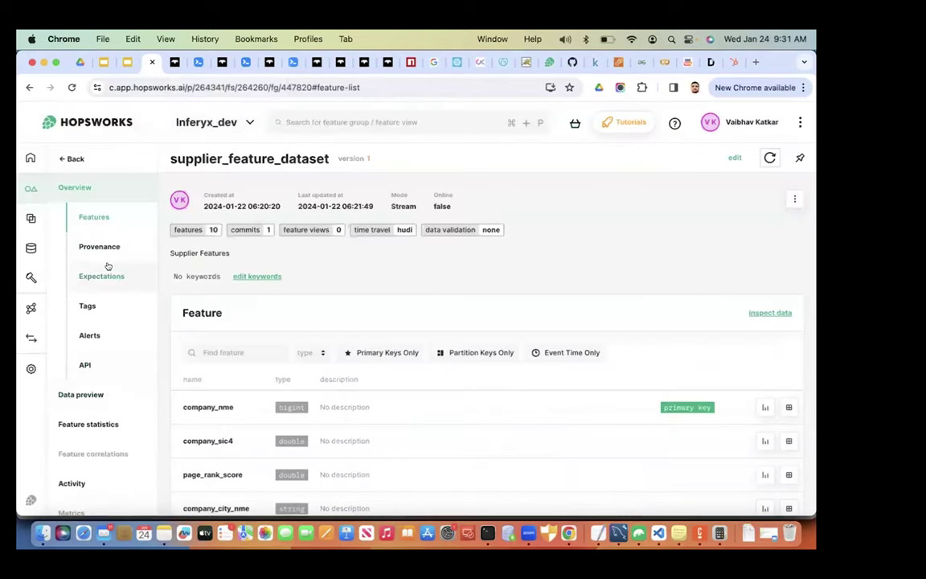
Step: Go back from the Hopsworks overview to the Feature Views list, then return to Inferyx
{"action": "left_click", "coordinate": [69, 160]}
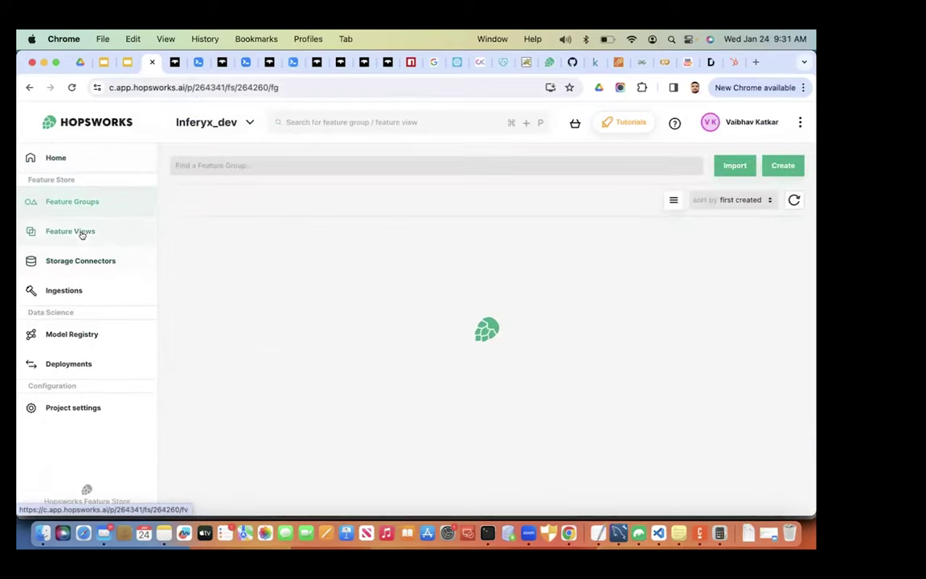
{"action": "left_click", "coordinate": [82, 232]}
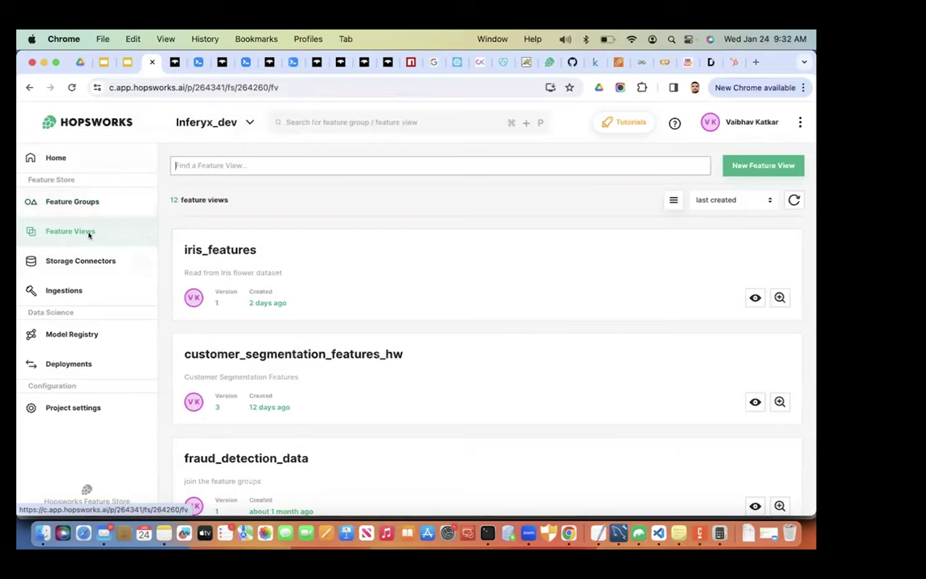
{"action": "left_click", "coordinate": [150, 62]}
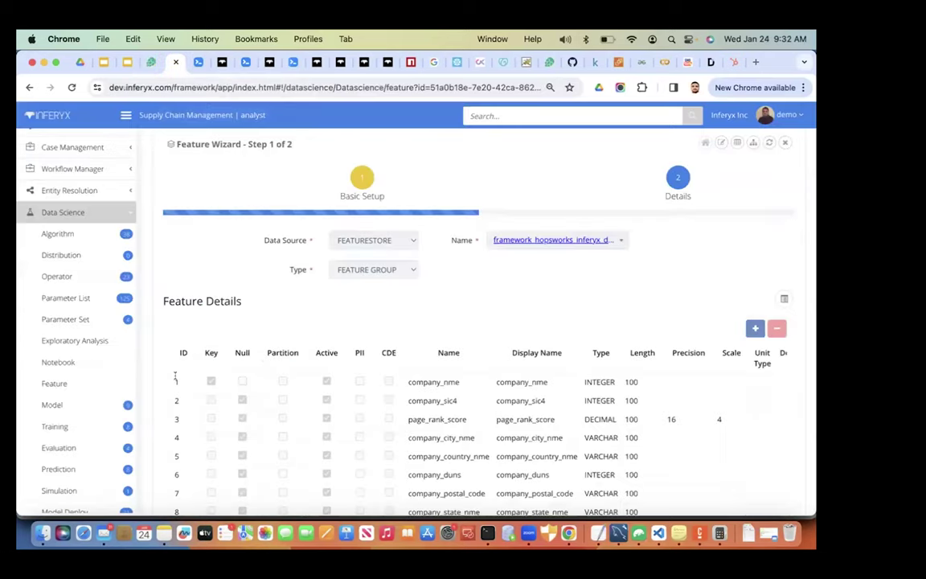
Step: Make the supplier feature editable and switch its Type from FEATURE GROUP to FEATURE VIEW
{"action": "left_click", "coordinate": [729, 143]}
{"action": "scroll", "coordinate": [349, 441], "scroll_direction": "down", "scroll_amount": 5}
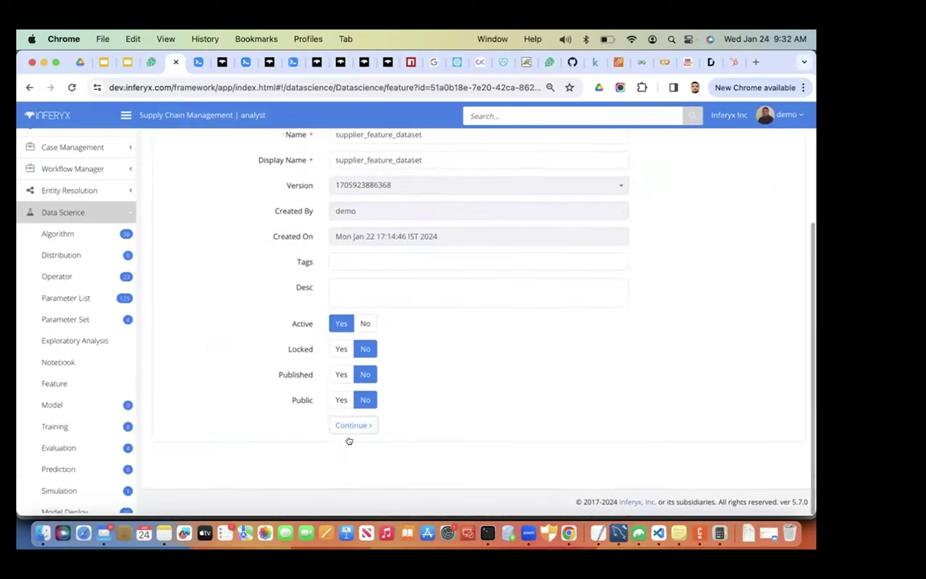
{"action": "left_click", "coordinate": [352, 426]}
{"action": "left_click", "coordinate": [368, 139]}
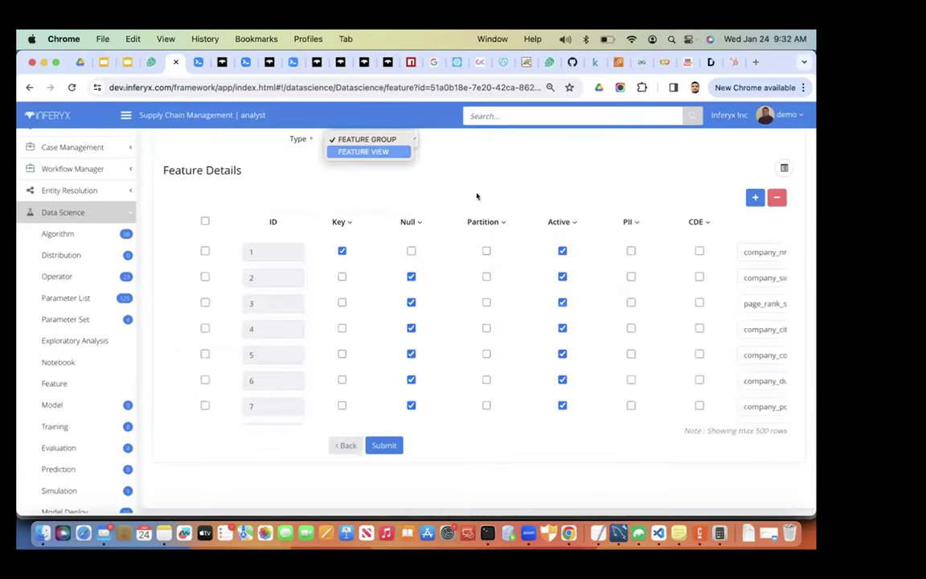
{"action": "key", "text": "Return"}
{"action": "scroll", "coordinate": [477, 196], "scroll_direction": "up", "scroll_amount": 3}
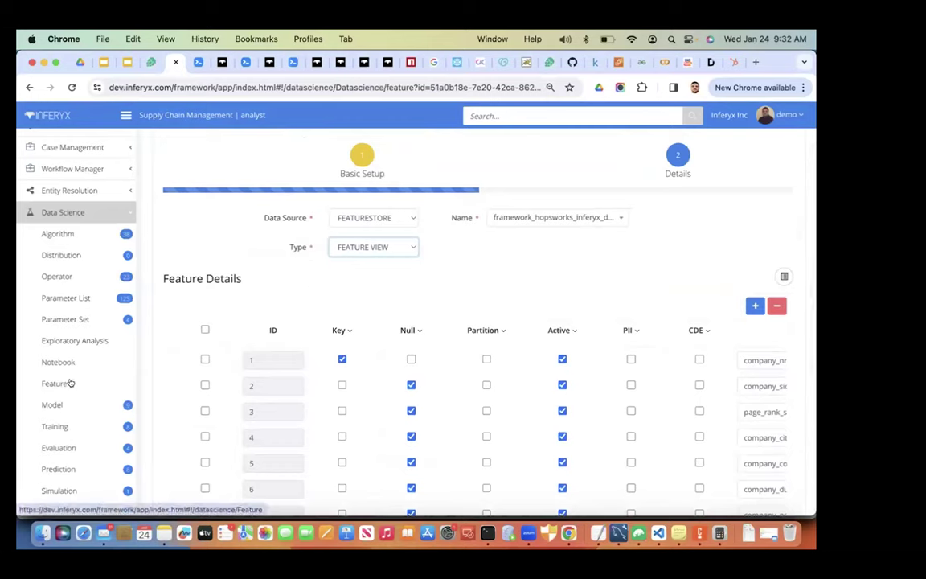
{"action": "scroll", "coordinate": [72, 403], "scroll_direction": "down", "scroll_amount": 5}
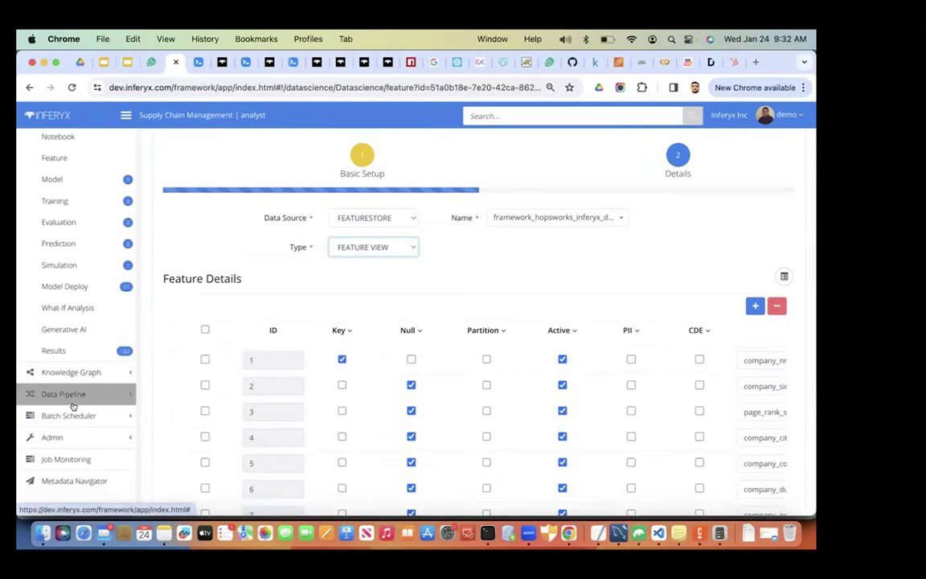
{"action": "left_click", "coordinate": [82, 395]}
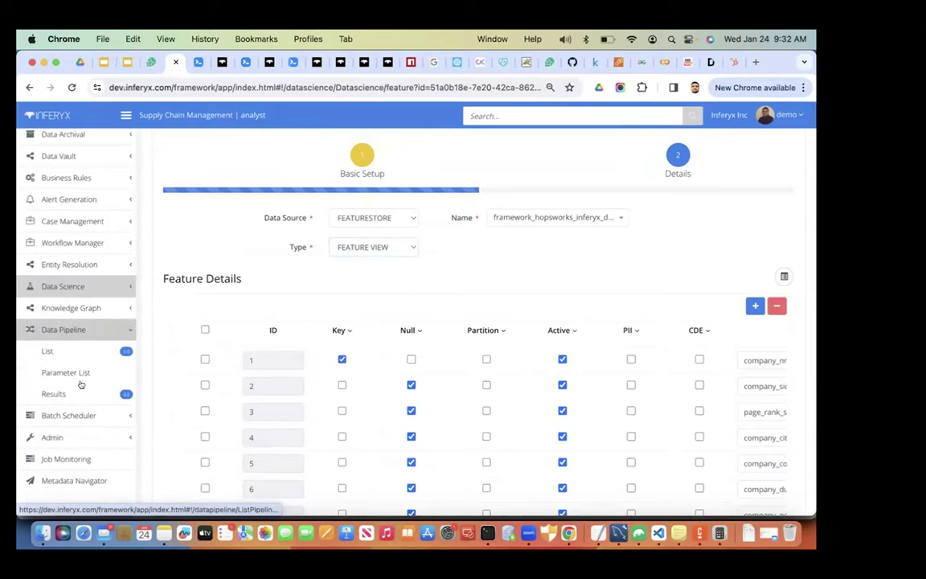
Step: View the ppl_Supplier Credit Prediction pipeline's graph from the Data Pipeline list, zoomed in twice
{"action": "left_click", "coordinate": [89, 351]}
{"action": "scroll", "coordinate": [435, 296], "scroll_direction": "down", "scroll_amount": 2}
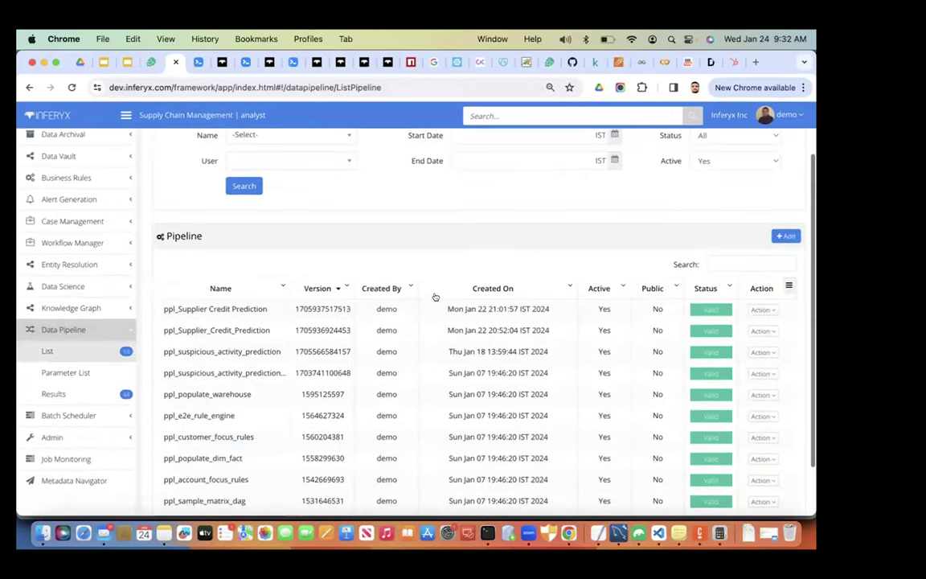
{"action": "left_click", "coordinate": [763, 310]}
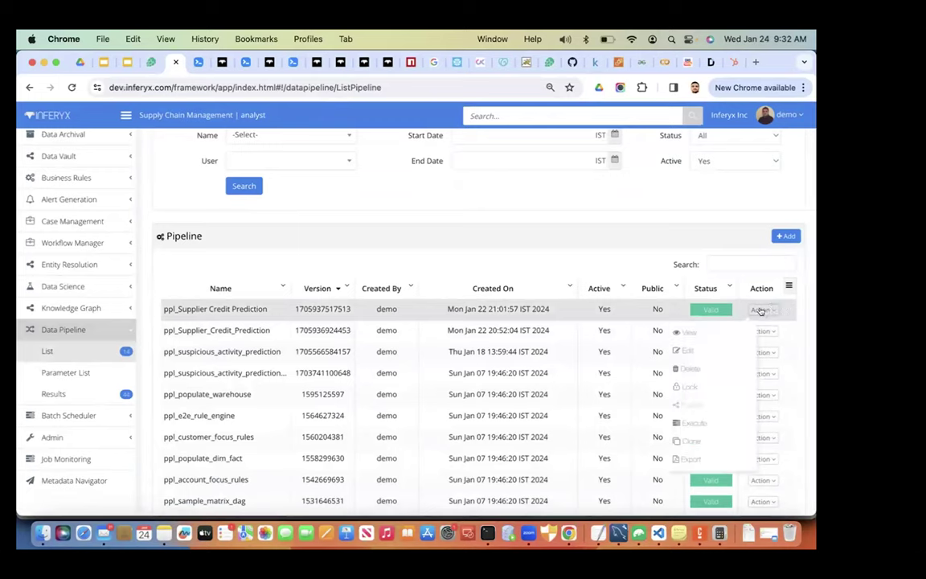
{"action": "left_click", "coordinate": [699, 331]}
{"action": "scroll", "coordinate": [389, 424], "scroll_direction": "down", "scroll_amount": 4}
{"action": "left_click", "coordinate": [353, 493]}
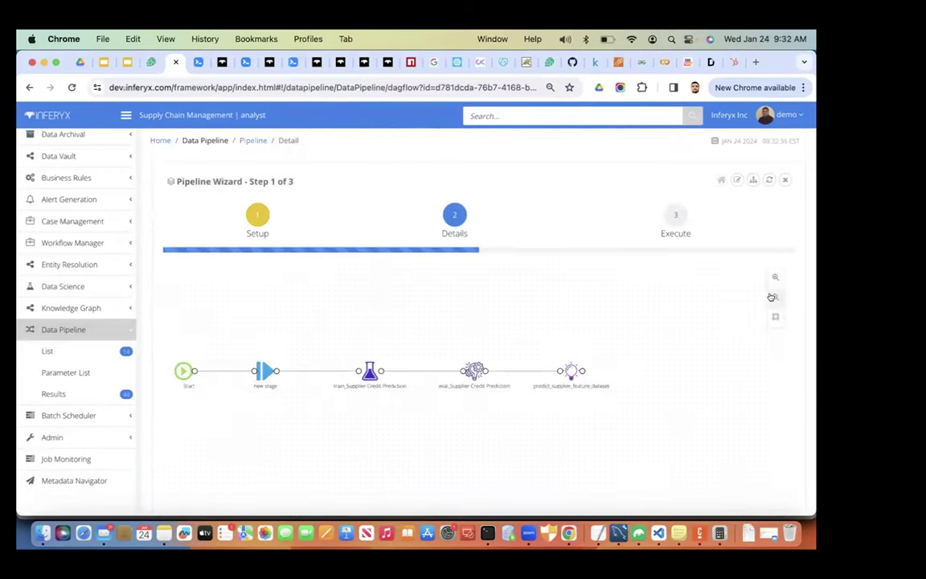
{"action": "left_click", "coordinate": [776, 277]}
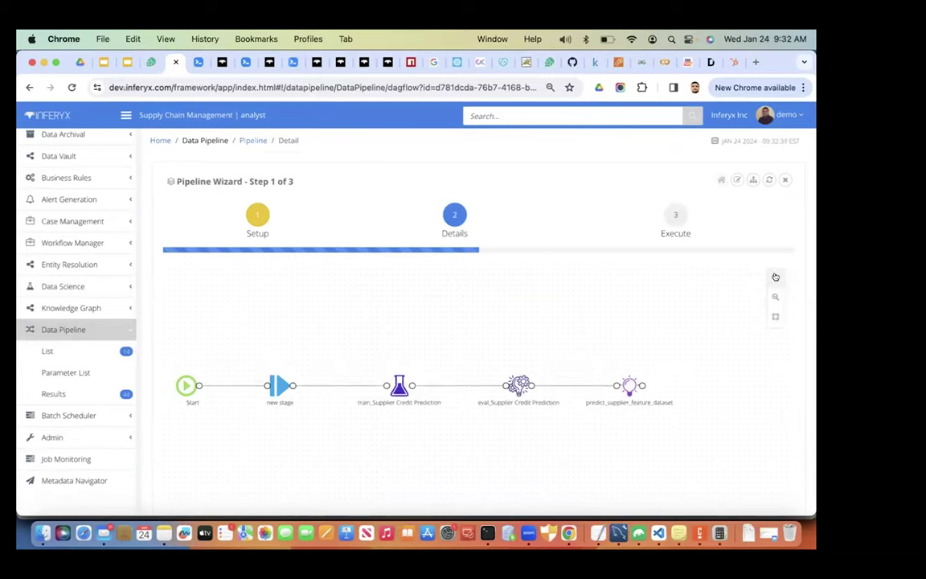
{"action": "left_click", "coordinate": [776, 277]}
{"action": "scroll", "coordinate": [374, 205], "scroll_direction": "down", "scroll_amount": 1}
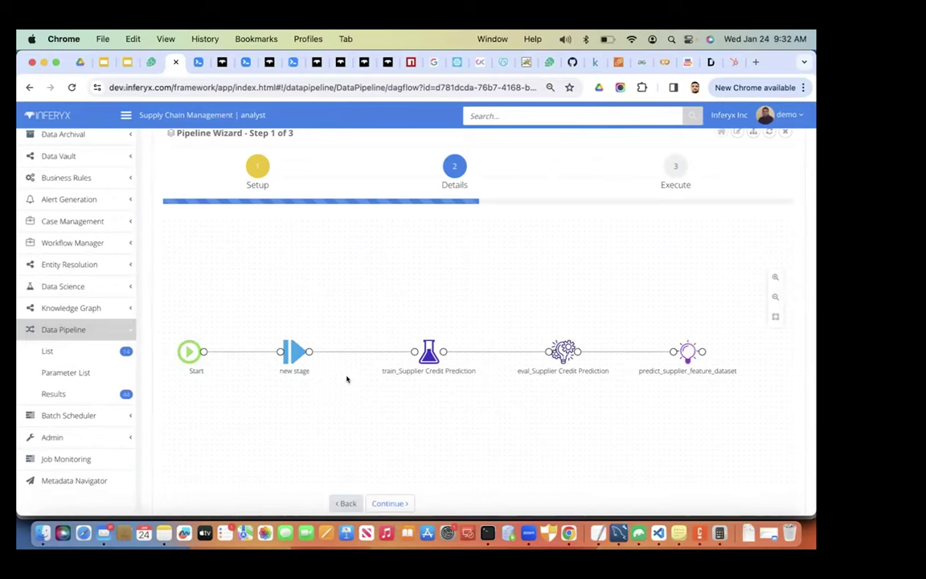
Step: View the ppl_suspicious_activity_prediction_hw pipeline's graph
{"action": "left_click", "coordinate": [53, 351]}
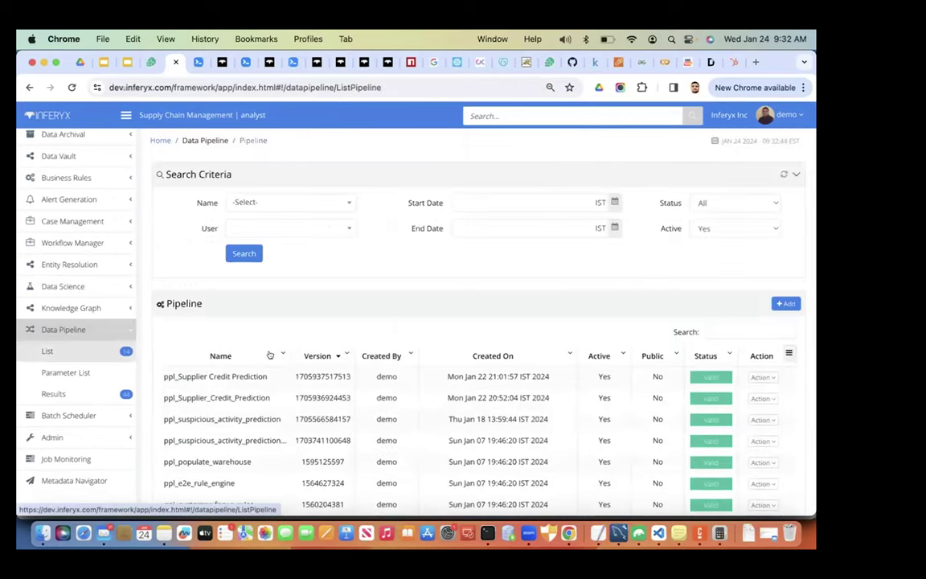
{"action": "scroll", "coordinate": [517, 287], "scroll_direction": "down", "scroll_amount": 2}
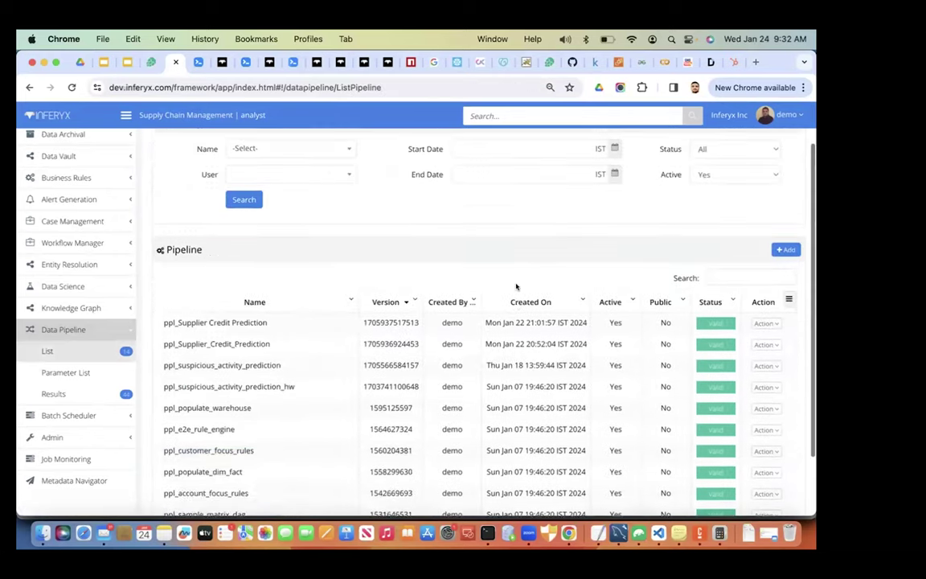
{"action": "left_click", "coordinate": [765, 370]}
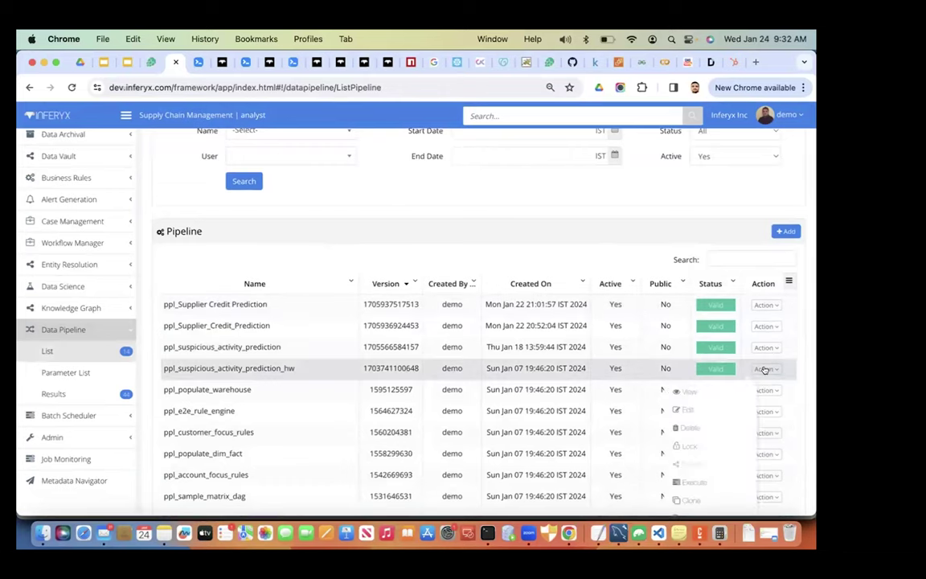
{"action": "left_click", "coordinate": [710, 384]}
{"action": "scroll", "coordinate": [378, 418], "scroll_direction": "down", "scroll_amount": 1}
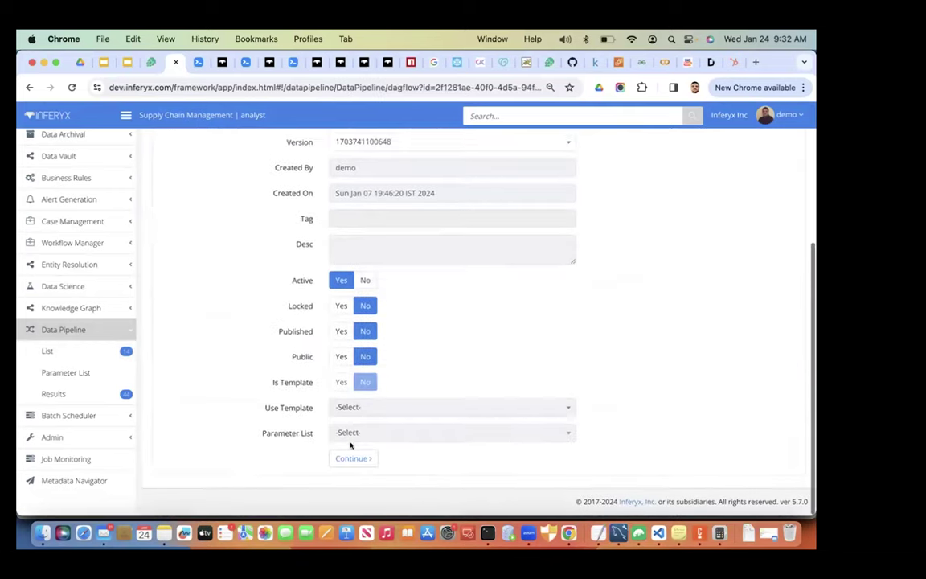
{"action": "left_click", "coordinate": [354, 456]}
Step: Open ppl_Supplier_Credit_Prediction in view mode from the pipeline list
{"action": "left_click", "coordinate": [77, 355]}
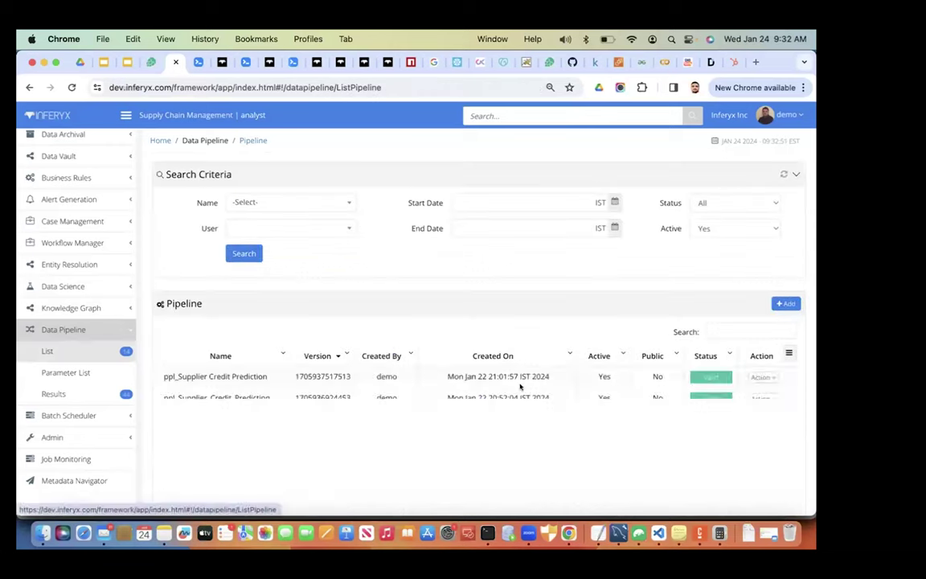
{"action": "left_click", "coordinate": [762, 398]}
{"action": "left_click", "coordinate": [702, 423]}
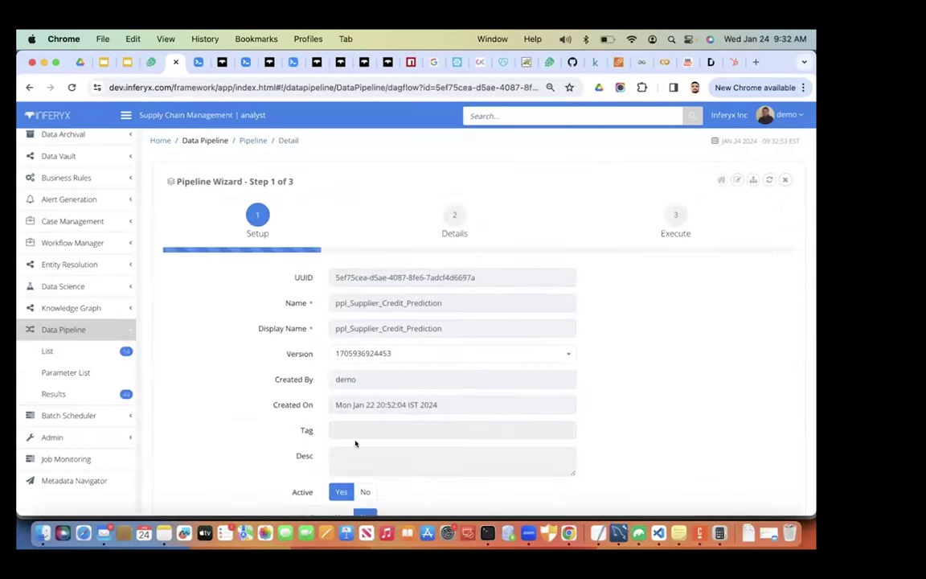
{"action": "scroll", "coordinate": [356, 442], "scroll_direction": "down", "scroll_amount": 3}
{"action": "left_click", "coordinate": [355, 453]}
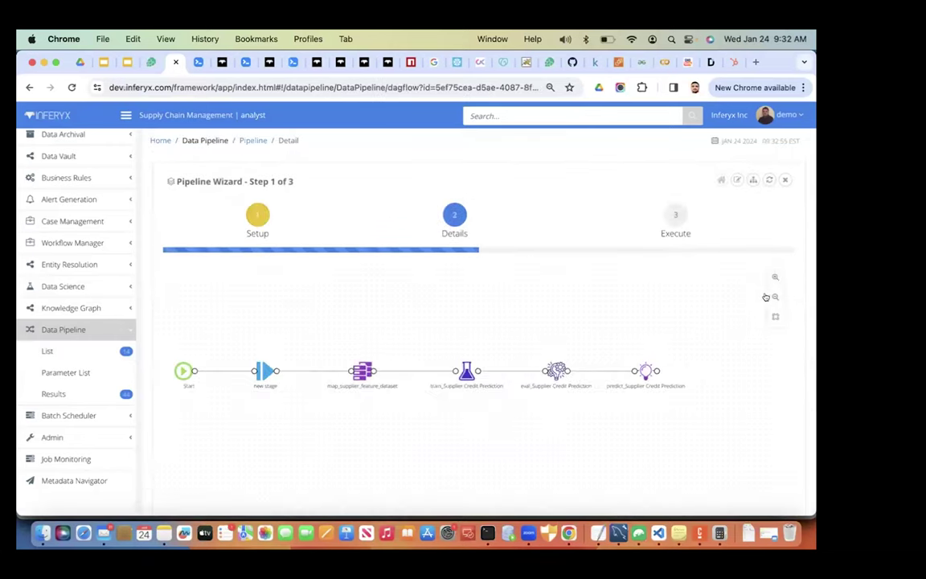
{"action": "left_click", "coordinate": [776, 275]}
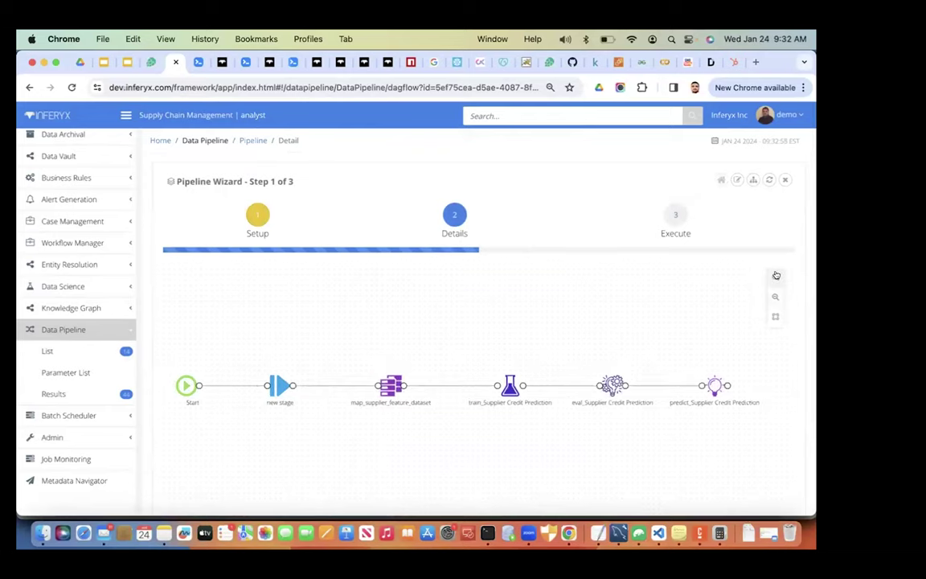
{"action": "left_click", "coordinate": [776, 276]}
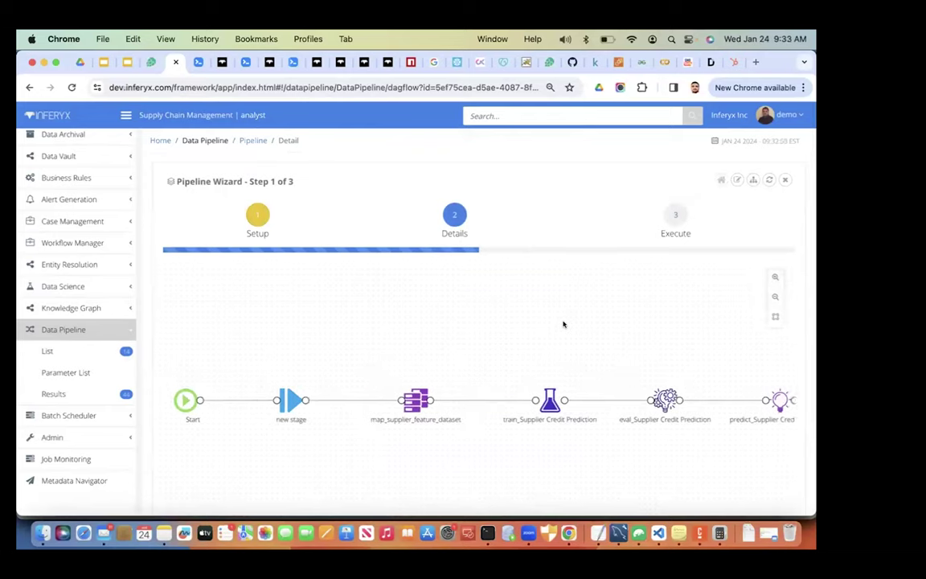
{"action": "scroll", "coordinate": [563, 324], "scroll_direction": "right", "scroll_amount": 3}
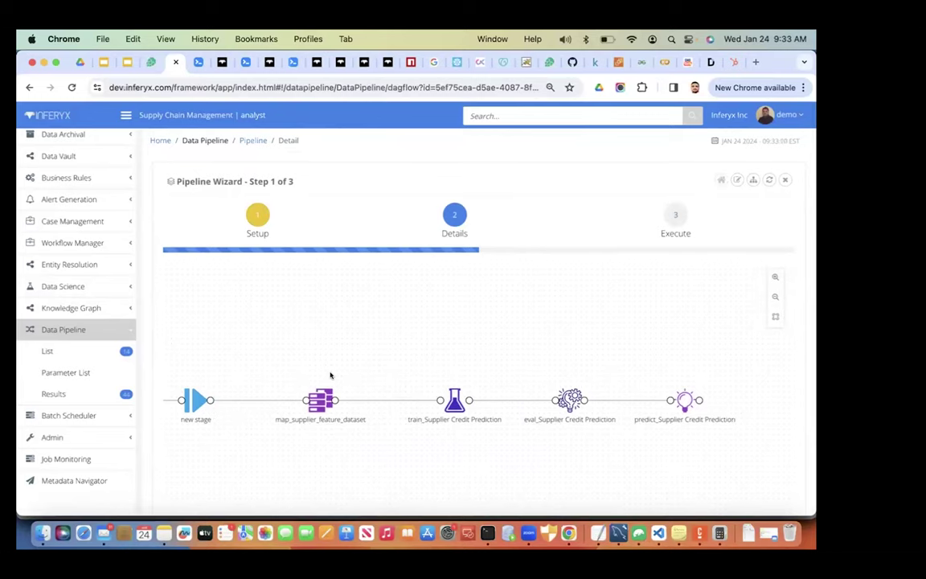
{"action": "scroll", "coordinate": [329, 375], "scroll_direction": "down", "scroll_amount": 1}
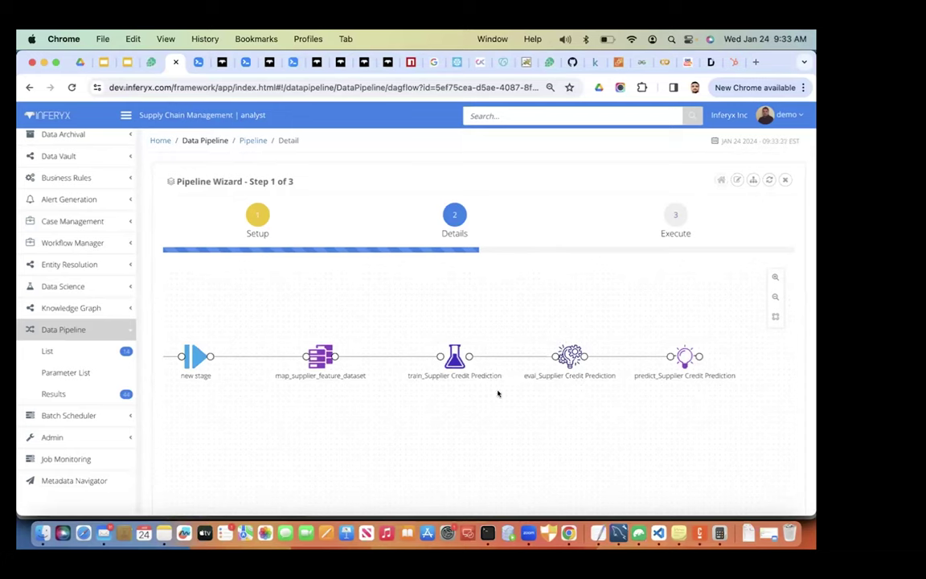
{"action": "scroll", "coordinate": [496, 392], "scroll_direction": "right", "scroll_amount": 3}
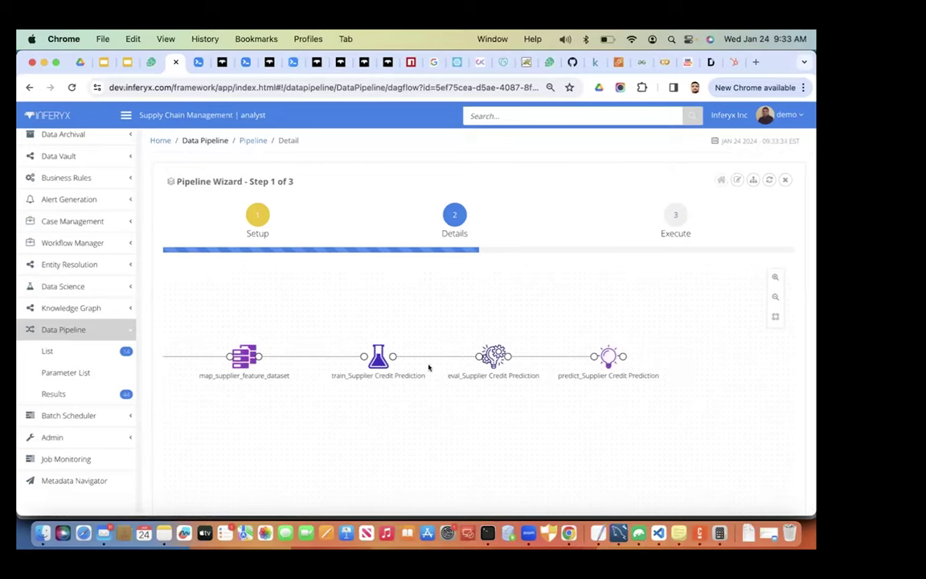
Step: Open the Hopsworks Model Registry, reloading the stuck page until it loads
{"action": "left_click", "coordinate": [151, 62]}
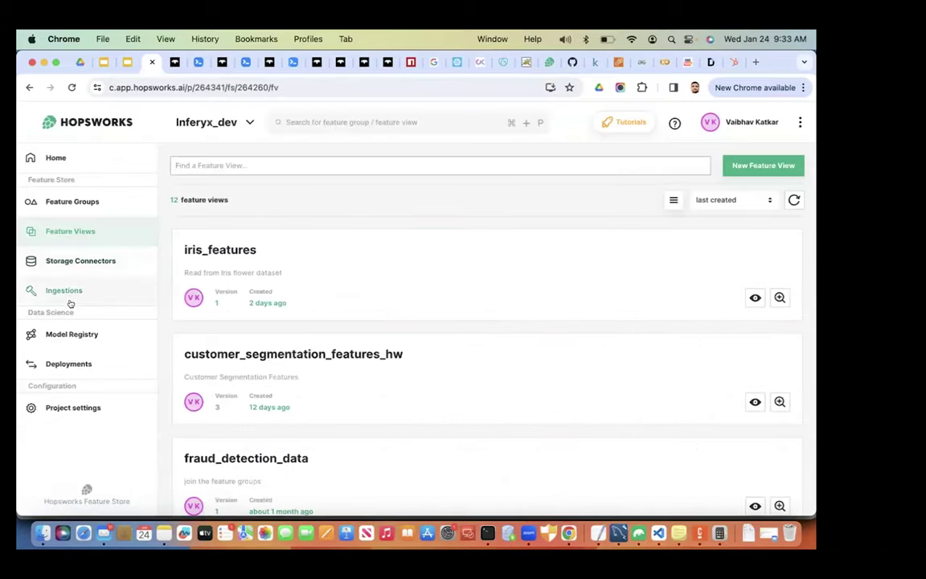
{"action": "left_click", "coordinate": [72, 333]}
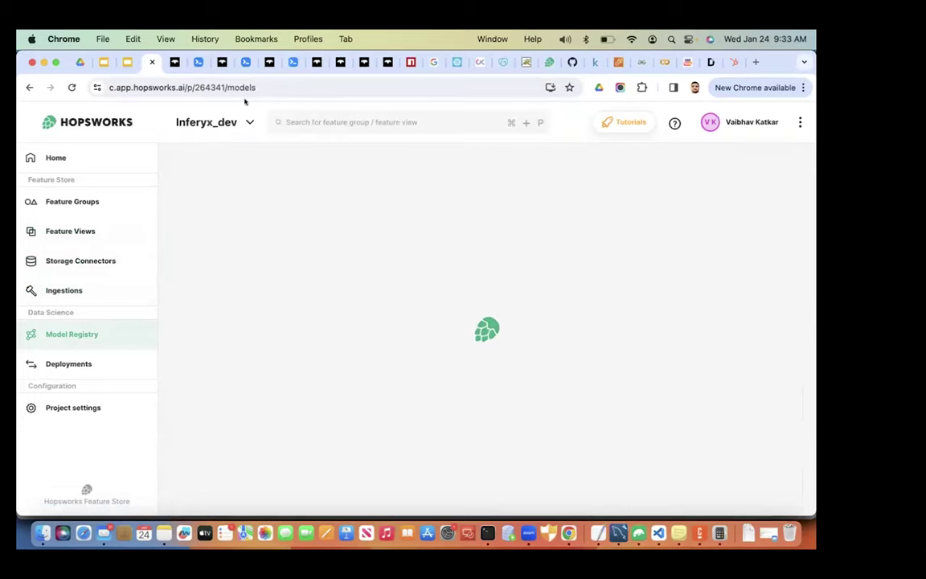
{"action": "left_click", "coordinate": [277, 87]}
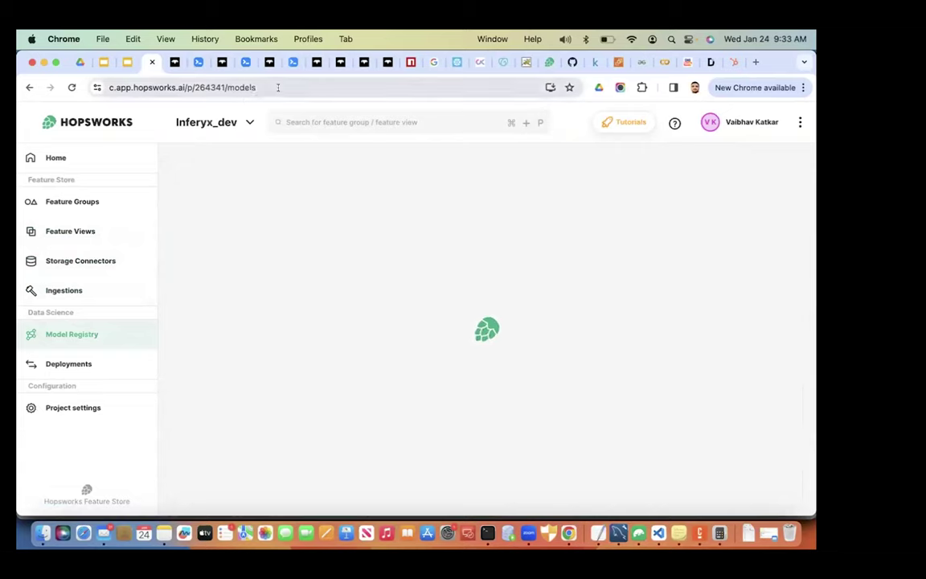
{"action": "key", "text": "Return"}
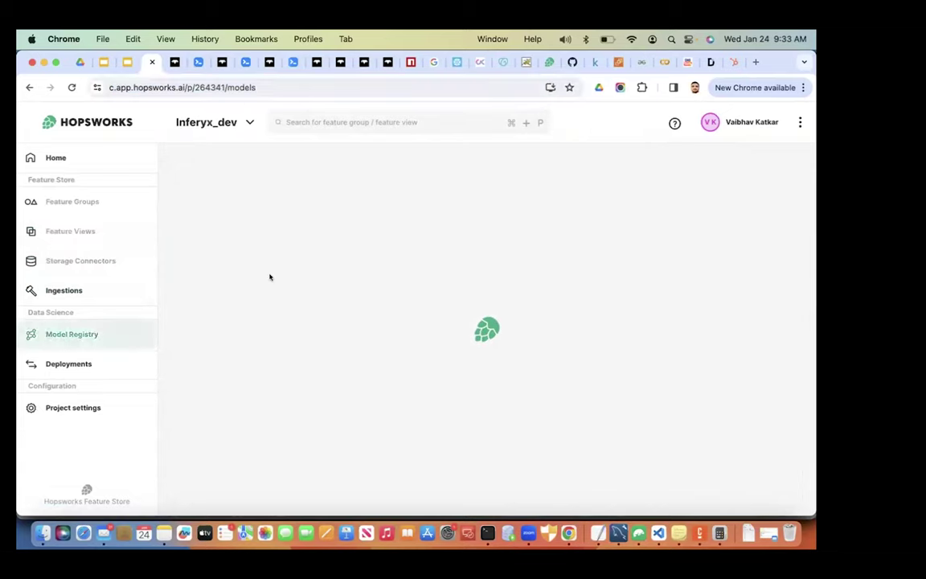
{"action": "left_click", "coordinate": [169, 63]}
{"action": "left_click", "coordinate": [151, 62]}
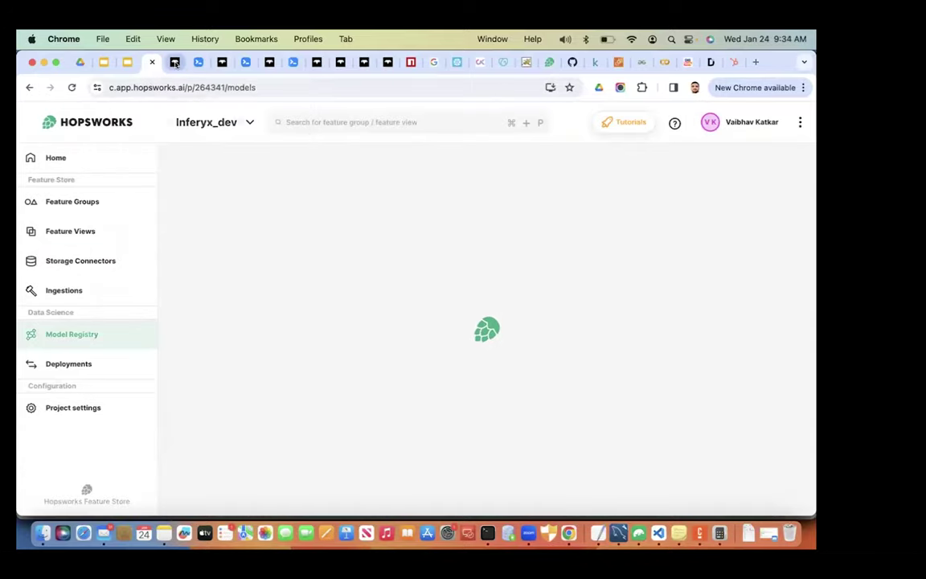
{"action": "left_click", "coordinate": [167, 62]}
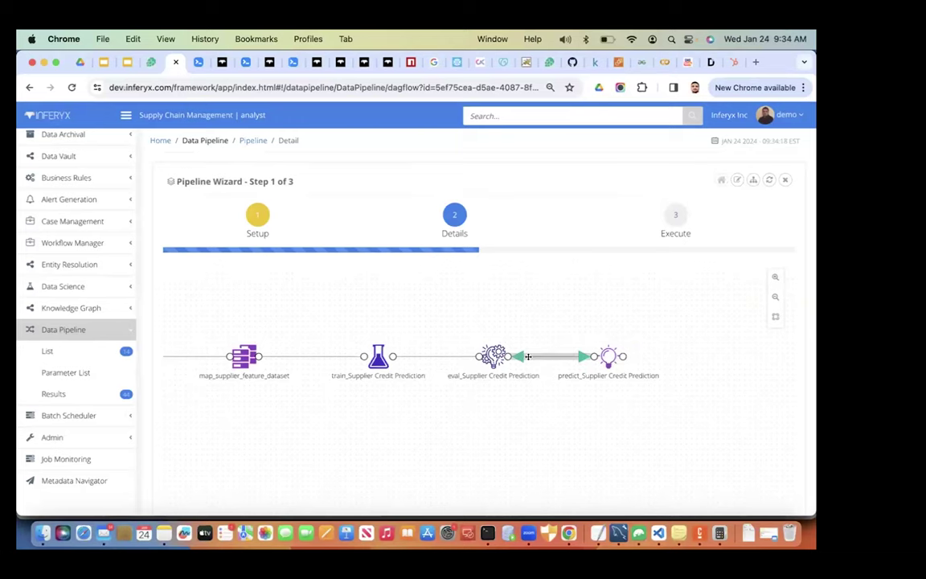
{"action": "left_click", "coordinate": [151, 61]}
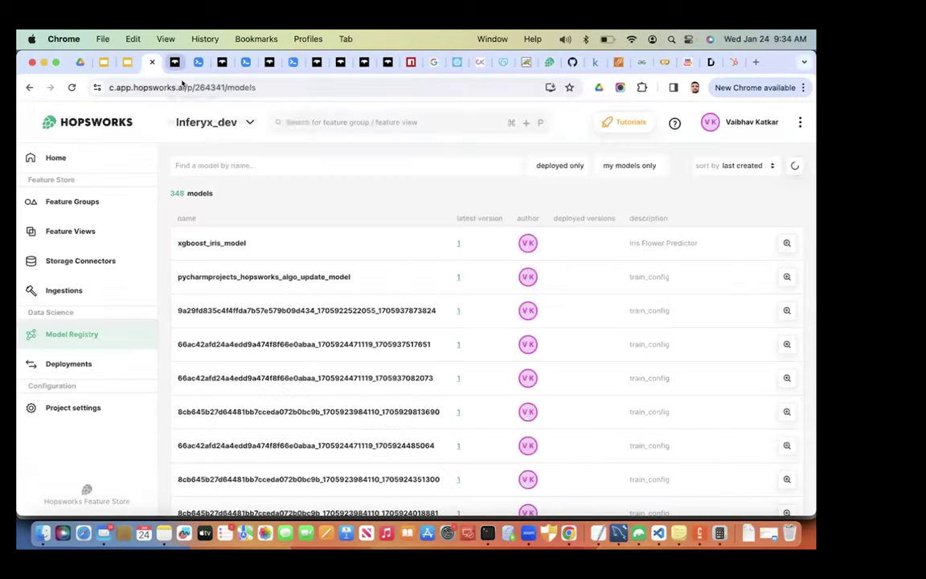
Step: Open xgboost_iris_model and check version 1 (model005) with f1_score 0.8997
{"action": "left_click", "coordinate": [214, 243]}
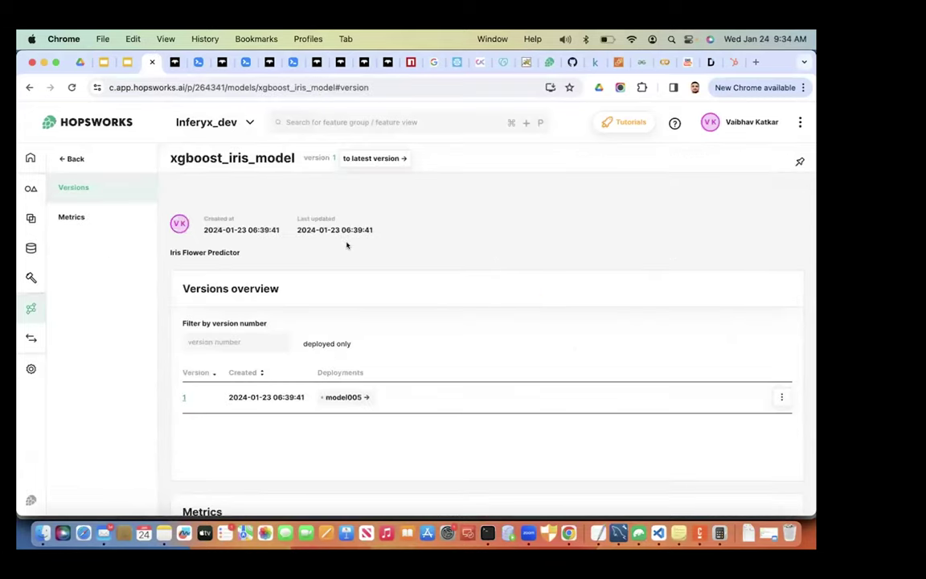
{"action": "scroll", "coordinate": [347, 313], "scroll_direction": "down", "scroll_amount": 1}
{"action": "scroll", "coordinate": [347, 314], "scroll_direction": "down", "scroll_amount": 1}
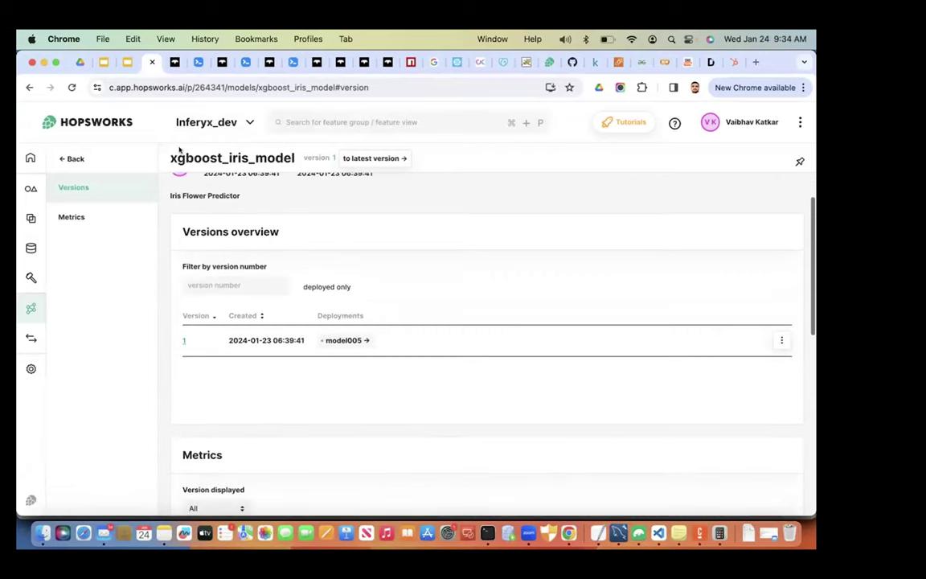
{"action": "scroll", "coordinate": [359, 322], "scroll_direction": "down", "scroll_amount": 10}
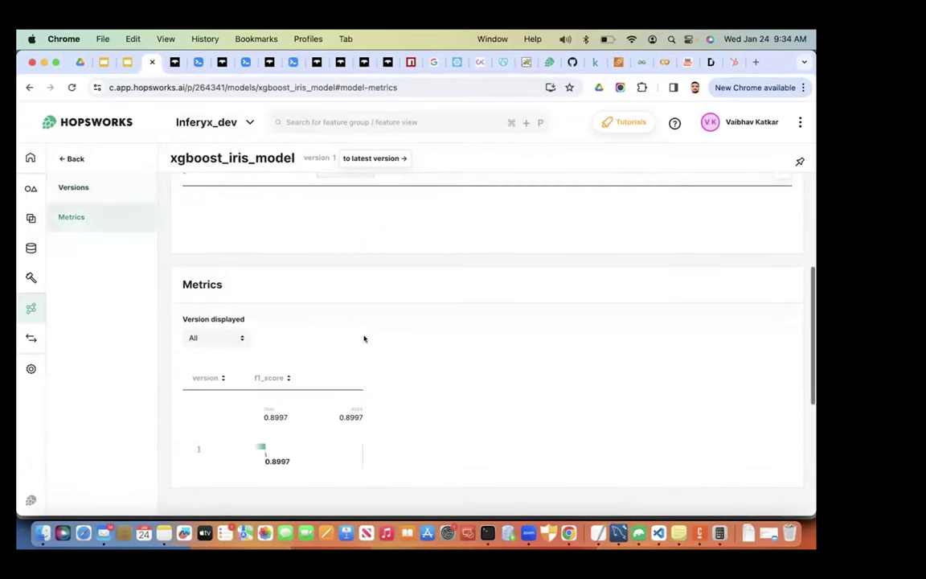
{"action": "scroll", "coordinate": [363, 337], "scroll_direction": "up", "scroll_amount": 2}
{"action": "scroll", "coordinate": [347, 315], "scroll_direction": "up", "scroll_amount": 10}
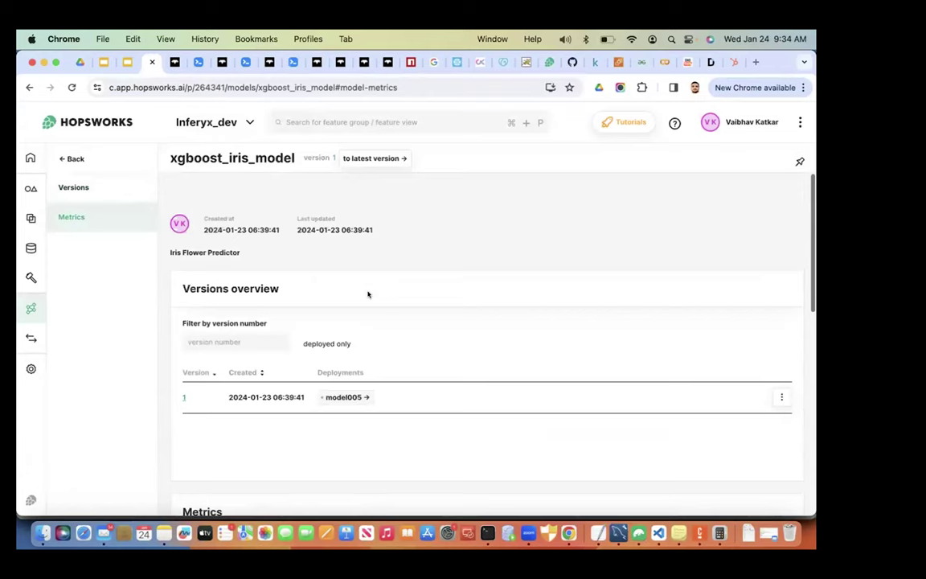
{"action": "left_click", "coordinate": [175, 62]}
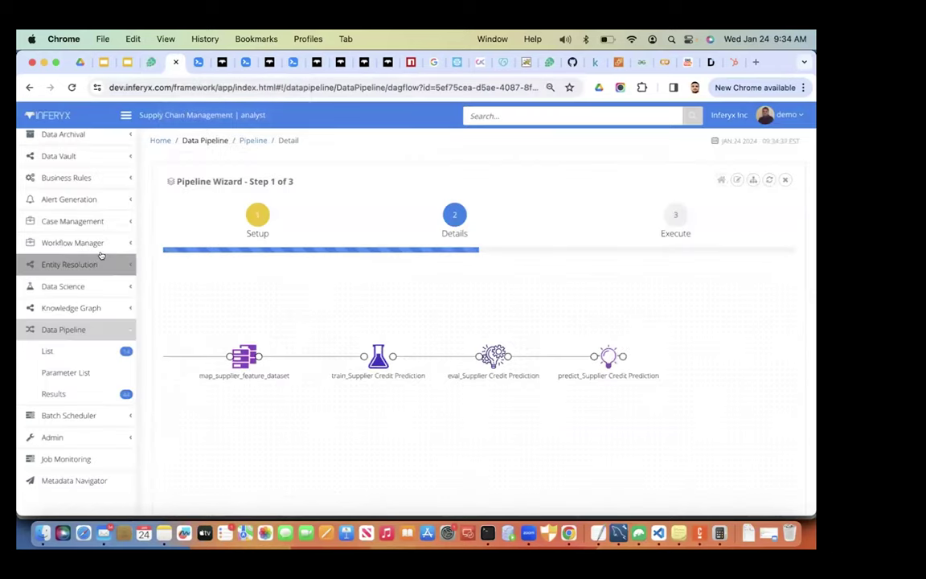
Step: Open the train_Supplier Credit Prediction training from Data Science > Training and show its data lineage
{"action": "scroll", "coordinate": [102, 252], "scroll_direction": "up", "scroll_amount": 3}
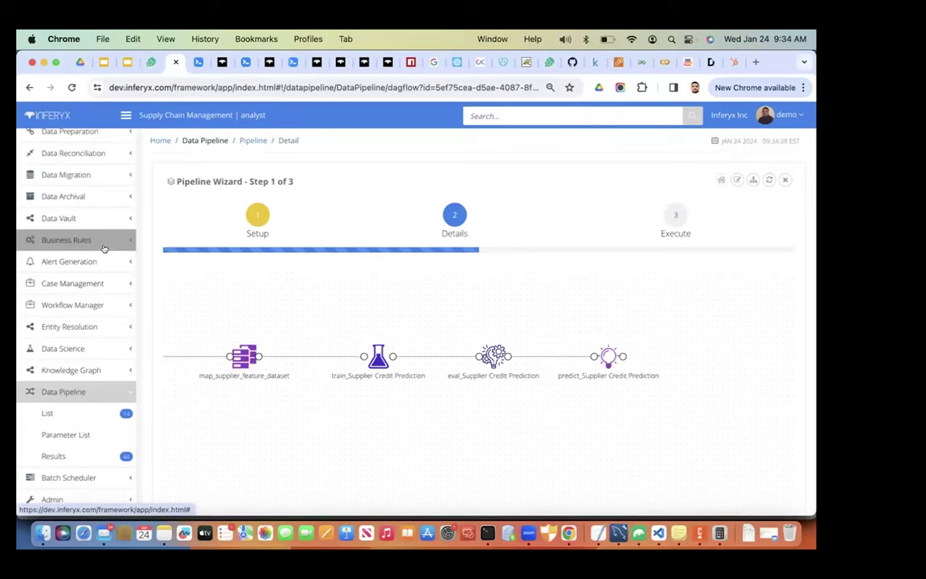
{"action": "scroll", "coordinate": [108, 323], "scroll_direction": "up", "scroll_amount": 5}
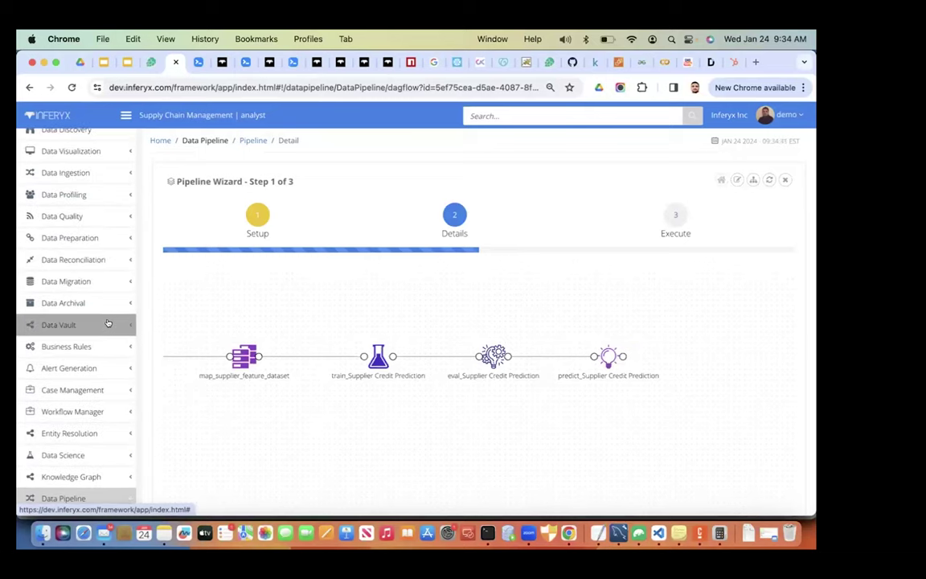
{"action": "scroll", "coordinate": [108, 323], "scroll_direction": "down", "scroll_amount": 6}
{"action": "left_click", "coordinate": [91, 324]}
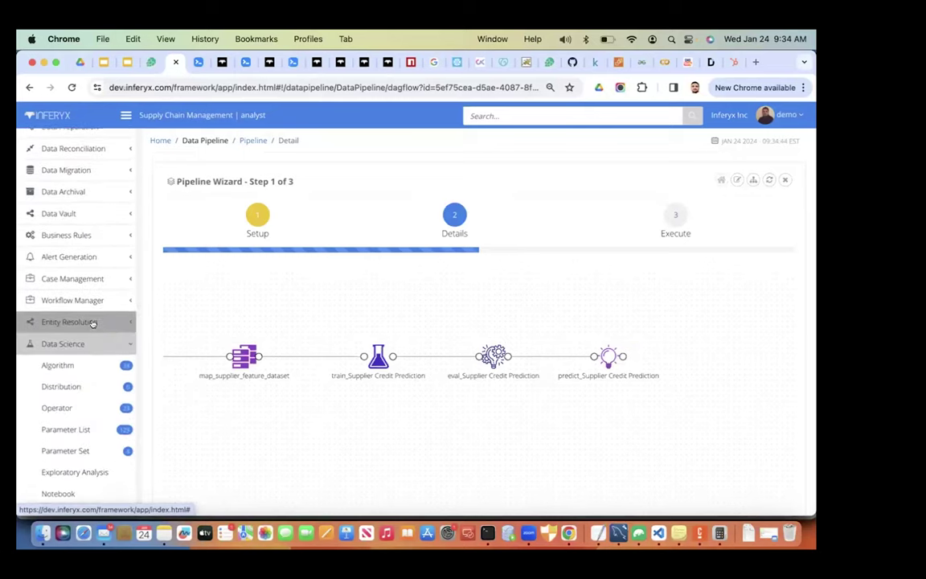
{"action": "scroll", "coordinate": [91, 325], "scroll_direction": "down", "scroll_amount": 4}
{"action": "left_click", "coordinate": [77, 420]}
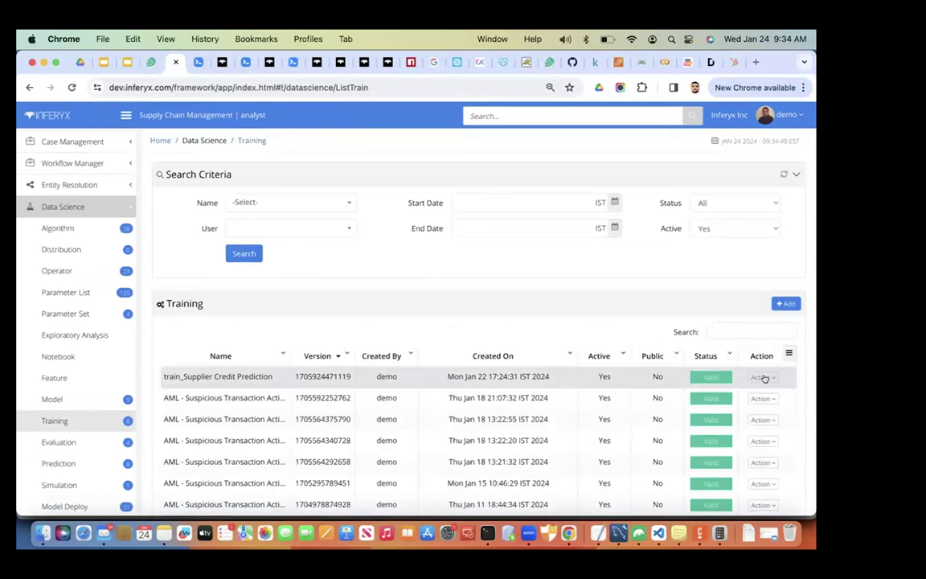
{"action": "left_click", "coordinate": [765, 377]}
{"action": "left_click", "coordinate": [688, 395]}
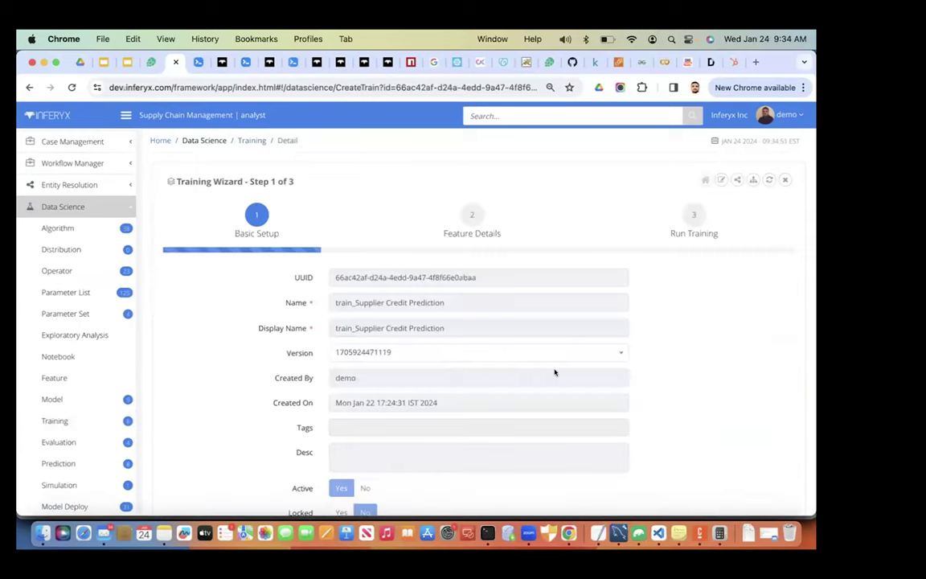
{"action": "left_click", "coordinate": [738, 181]}
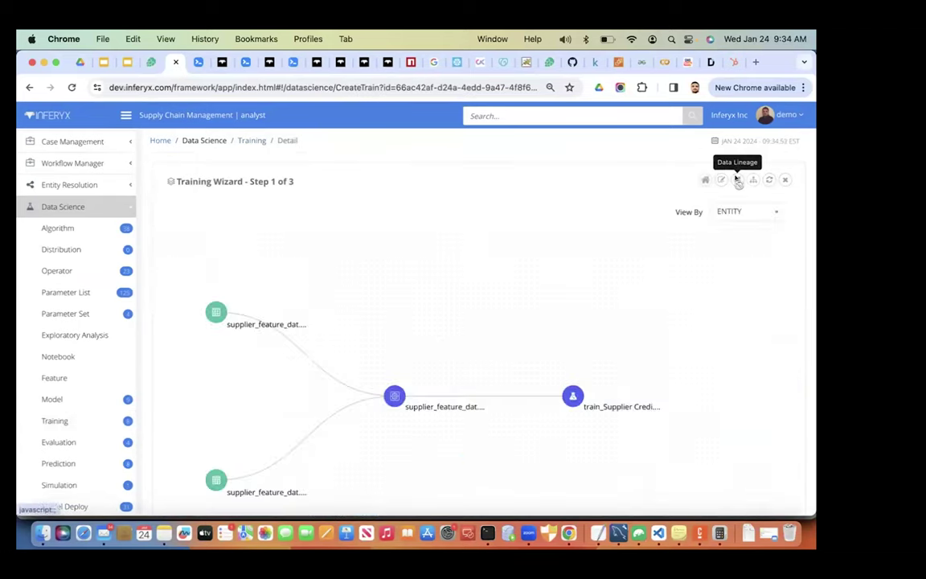
Step: Inspect the supplier_feature_dataset and top source dataset nodes, then change how the lineage graph is grouped
{"action": "scroll", "coordinate": [441, 326], "scroll_direction": "down", "scroll_amount": 2}
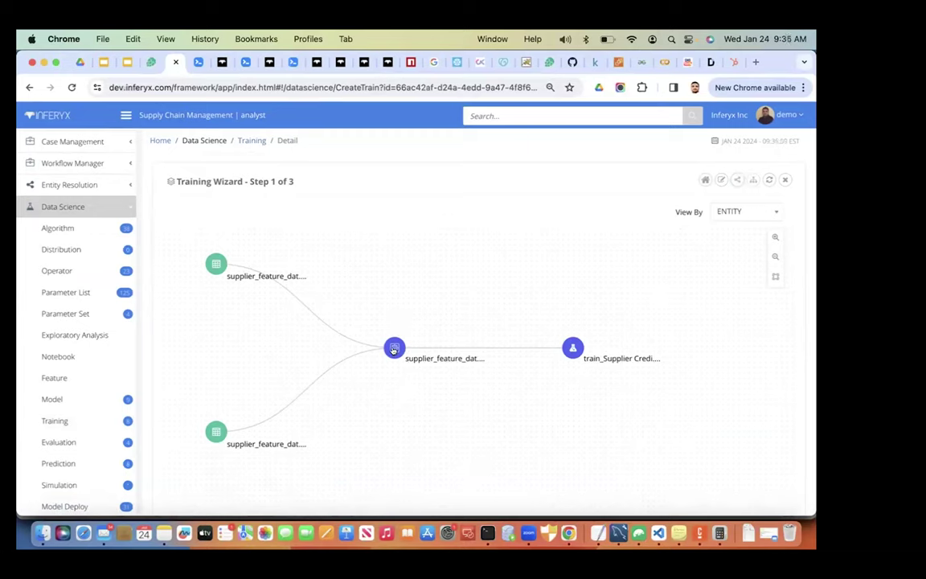
{"action": "left_click", "coordinate": [394, 349]}
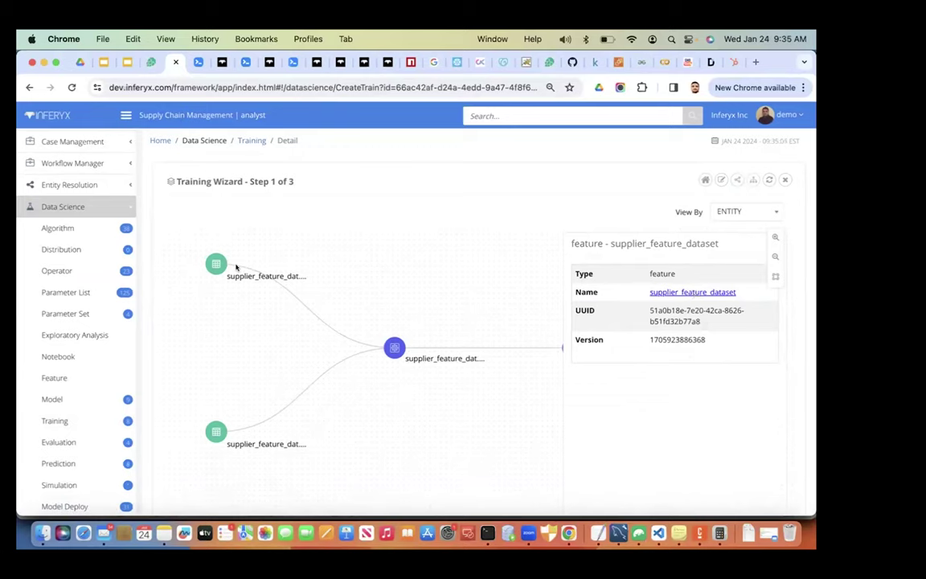
{"action": "left_click", "coordinate": [211, 265]}
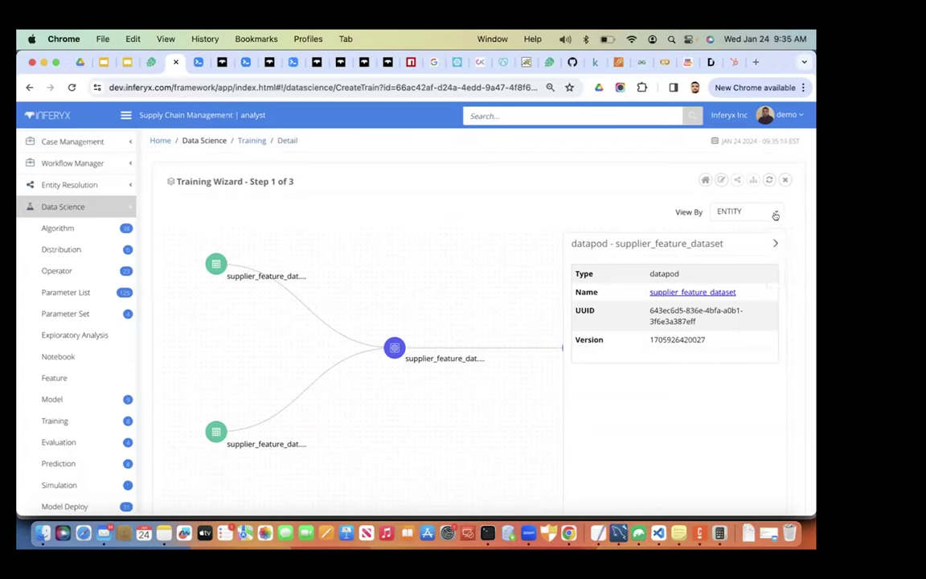
{"action": "left_click", "coordinate": [775, 243]}
{"action": "left_click", "coordinate": [746, 212]}
{"action": "left_click", "coordinate": [737, 267]}
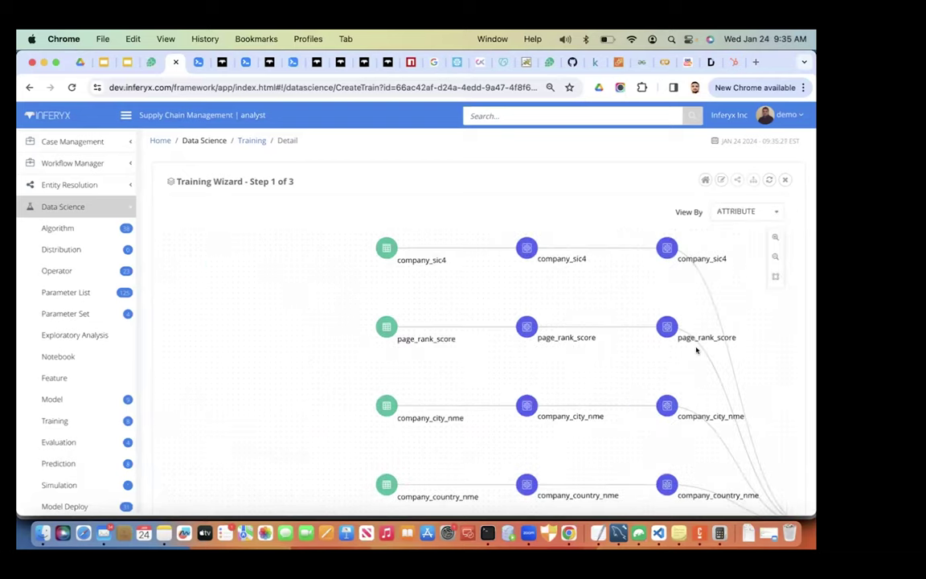
{"action": "scroll", "coordinate": [671, 379], "scroll_direction": "down", "scroll_amount": 3}
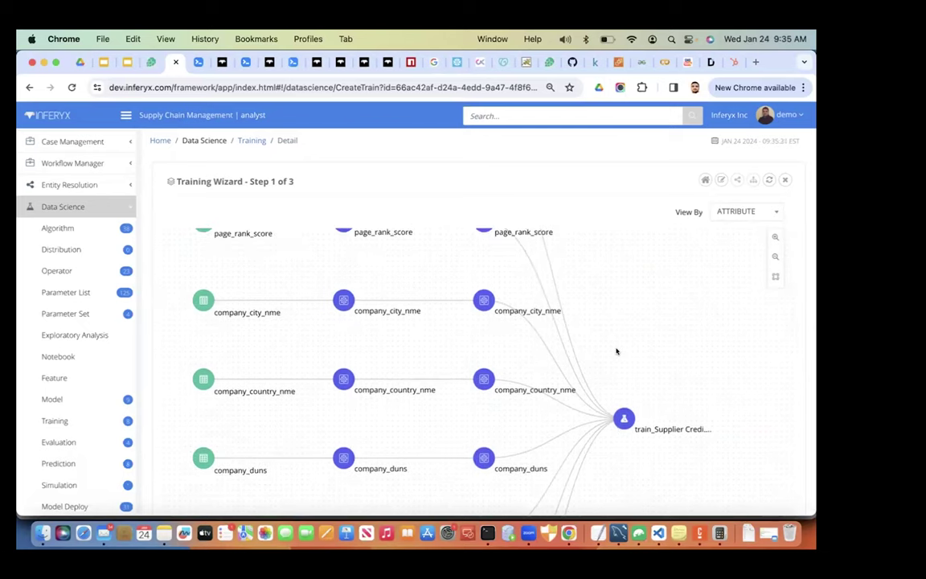
{"action": "scroll", "coordinate": [555, 317], "scroll_direction": "up", "scroll_amount": 3}
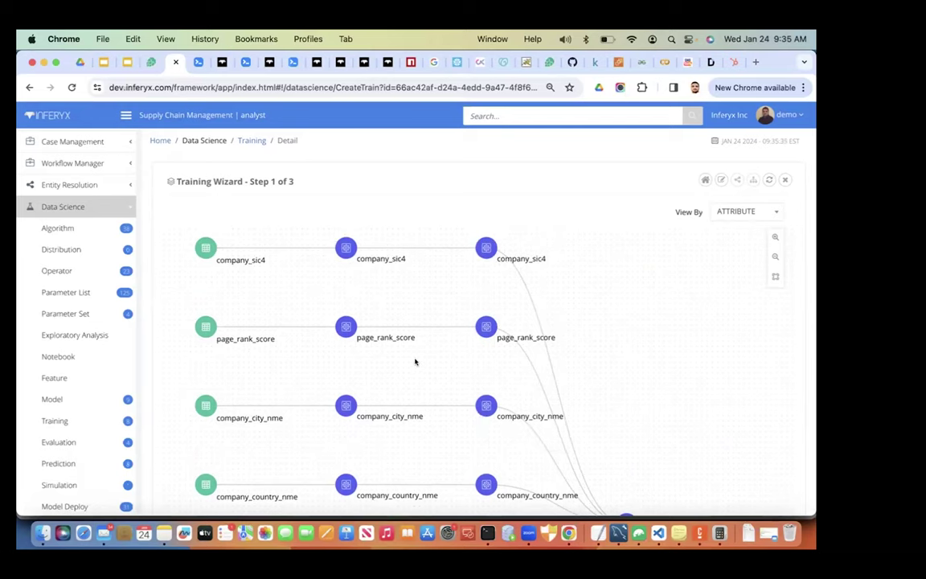
{"action": "scroll", "coordinate": [416, 361], "scroll_direction": "left", "scroll_amount": 2}
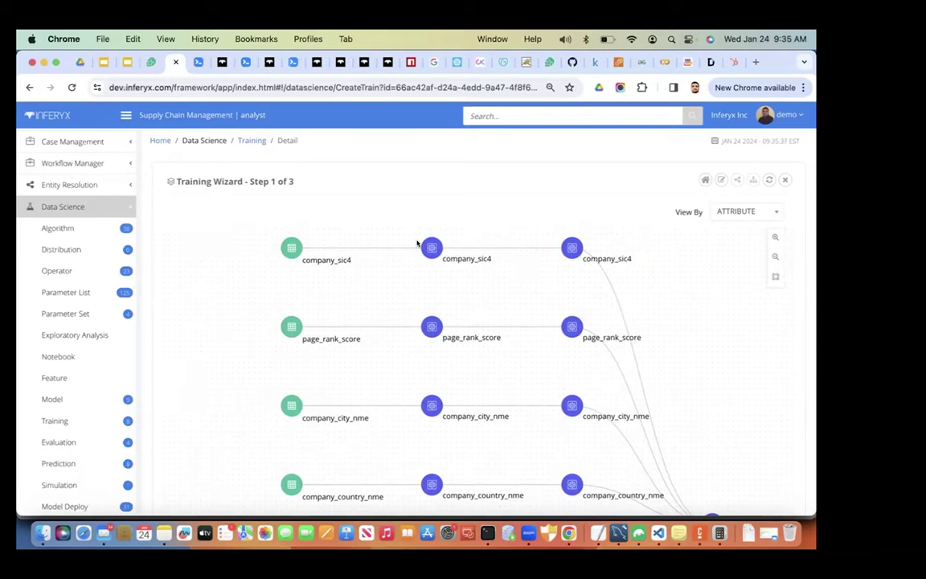
{"action": "scroll", "coordinate": [320, 347], "scroll_direction": "down", "scroll_amount": 5}
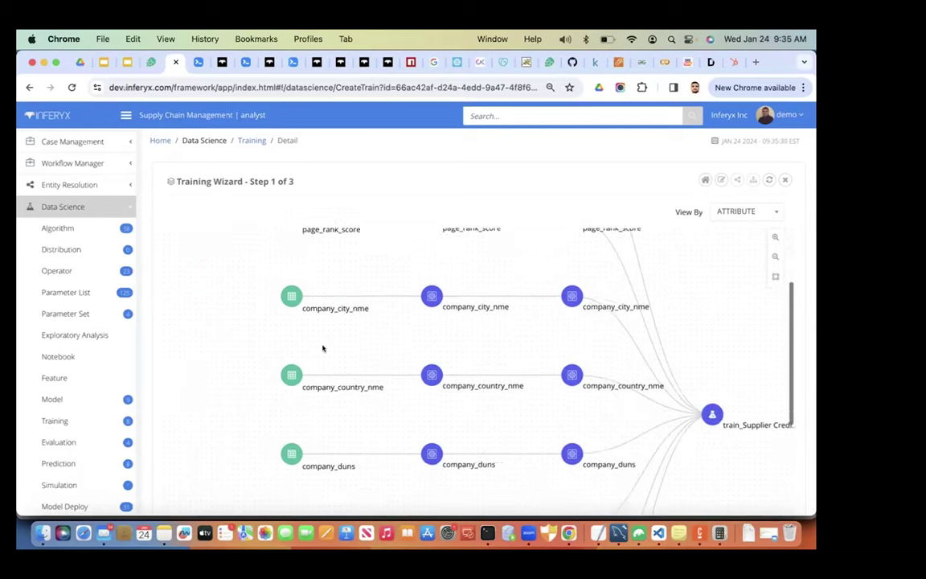
{"action": "scroll", "coordinate": [320, 347], "scroll_direction": "up", "scroll_amount": 5}
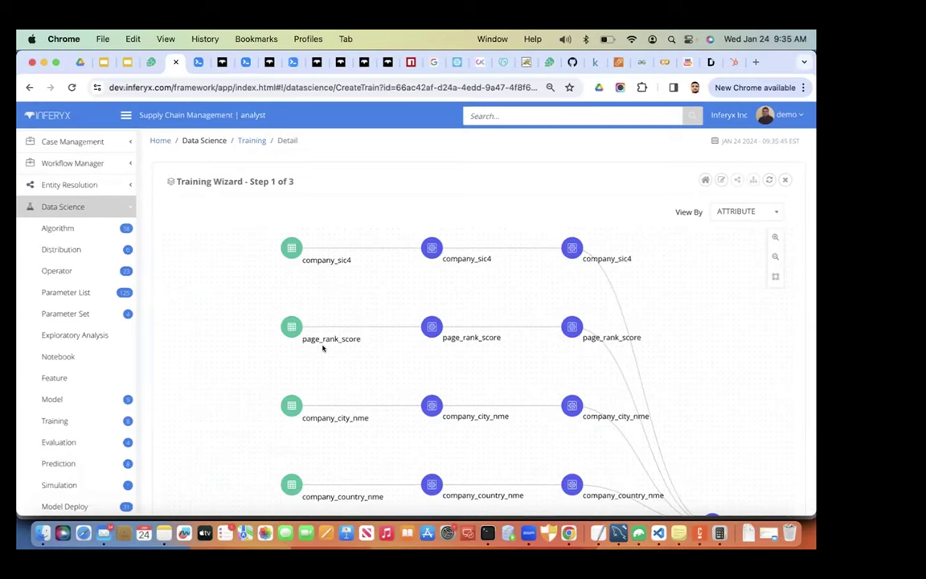
{"action": "scroll", "coordinate": [90, 282], "scroll_direction": "up", "scroll_amount": 8}
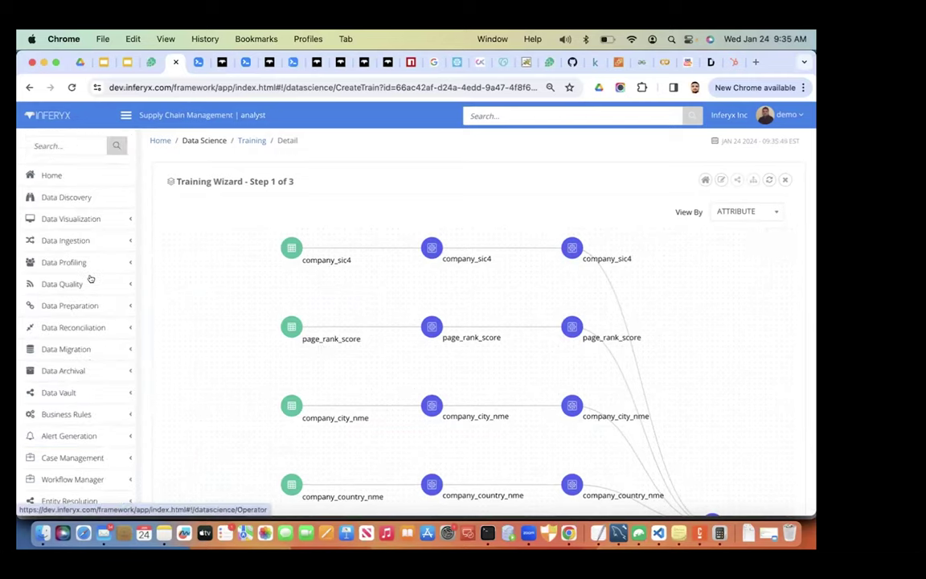
{"action": "scroll", "coordinate": [90, 279], "scroll_direction": "down", "scroll_amount": 5}
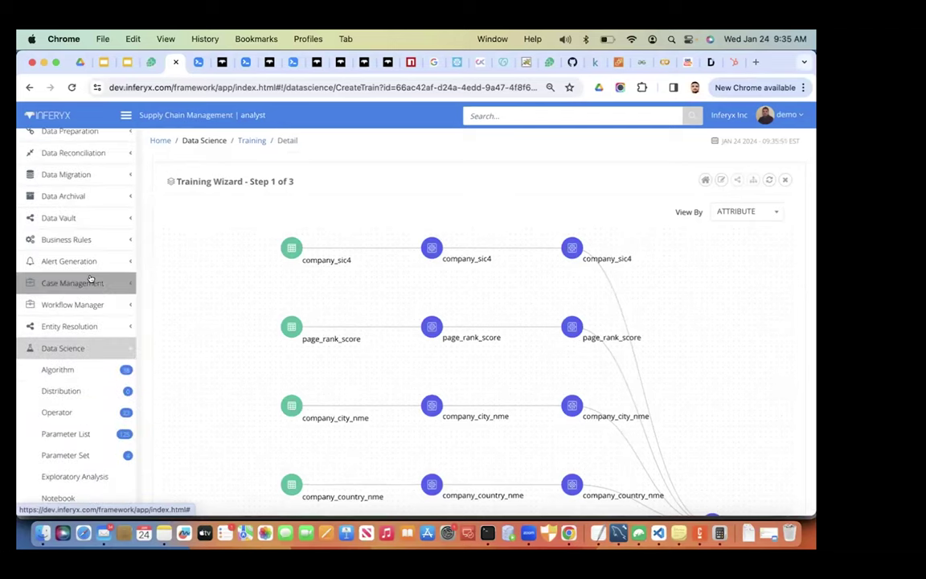
{"action": "scroll", "coordinate": [91, 279], "scroll_direction": "down", "scroll_amount": 6}
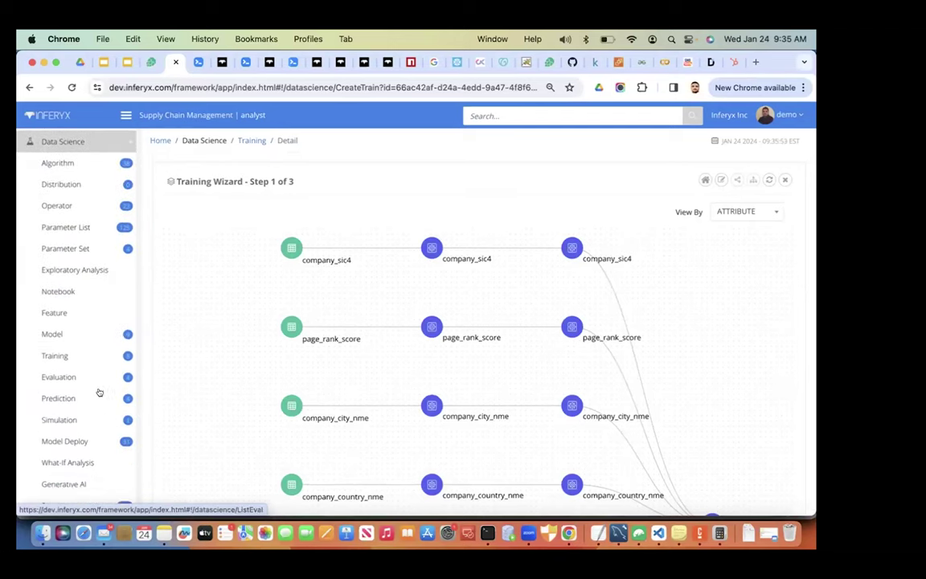
{"action": "scroll", "coordinate": [98, 393], "scroll_direction": "up", "scroll_amount": 3}
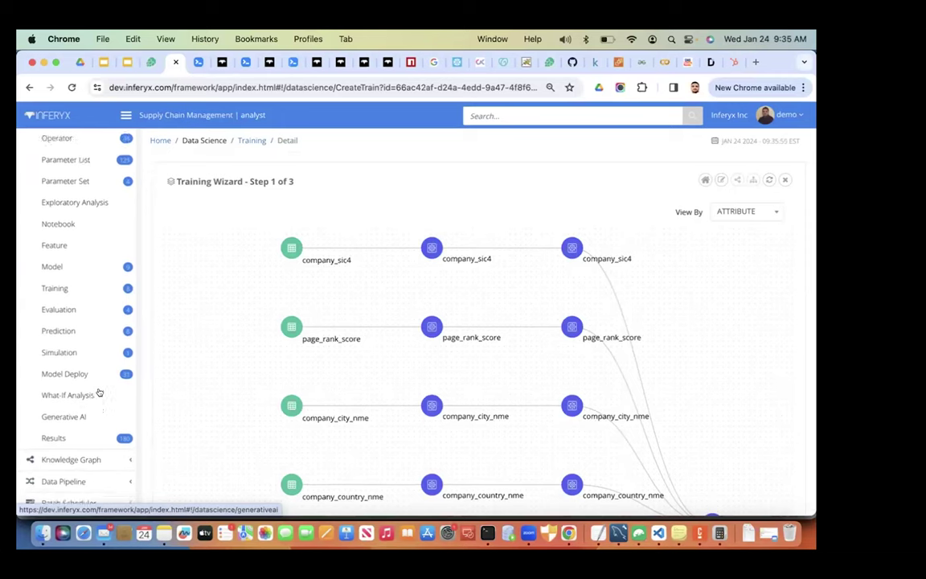
{"action": "scroll", "coordinate": [98, 392], "scroll_direction": "down", "scroll_amount": 6}
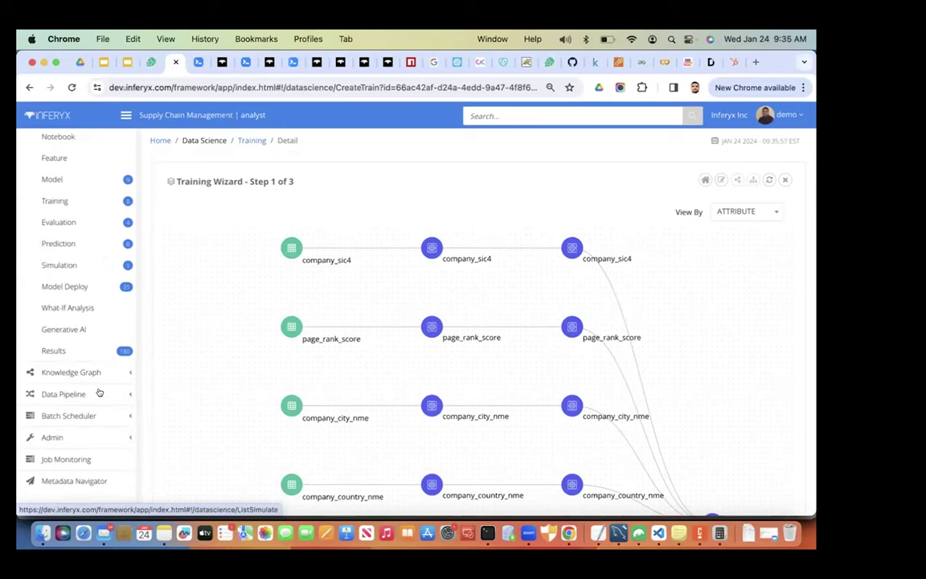
{"action": "scroll", "coordinate": [98, 393], "scroll_direction": "up", "scroll_amount": 3}
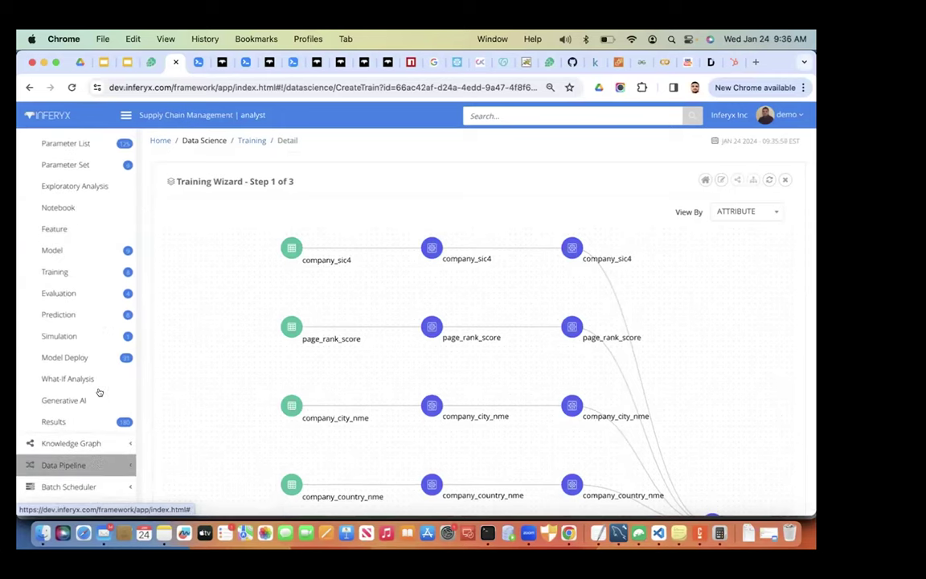
{"action": "scroll", "coordinate": [99, 393], "scroll_direction": "up", "scroll_amount": 12}
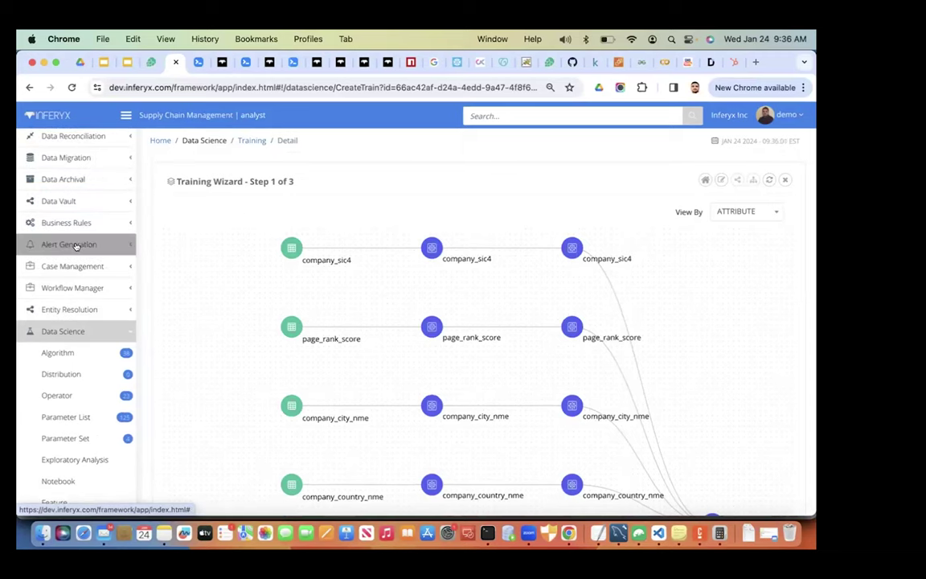
Step: Open the Suspicious Customer Activity Alerts rule under Alert Generation > Rule and review its query, scoring and thresholds
{"action": "left_click", "coordinate": [75, 245]}
{"action": "scroll", "coordinate": [91, 345], "scroll_direction": "up", "scroll_amount": 5}
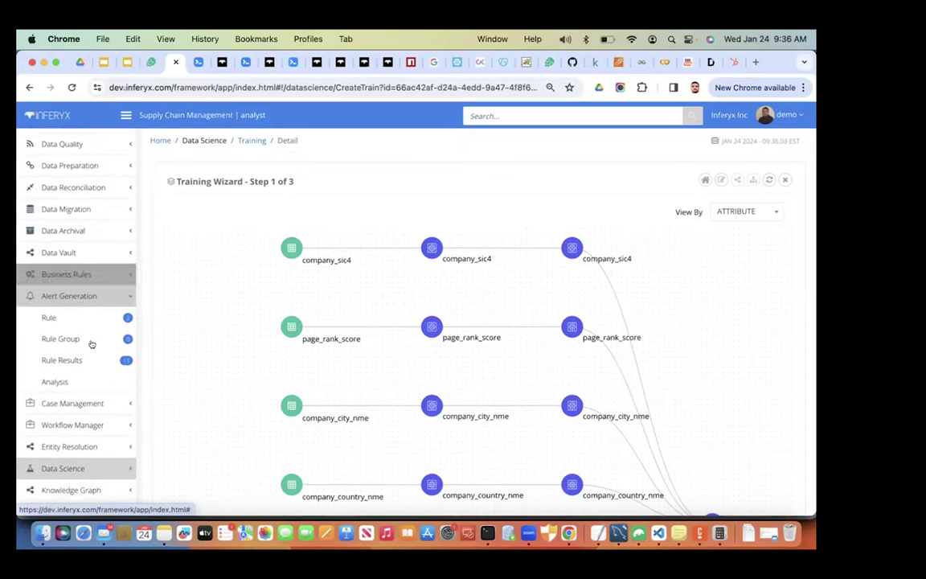
{"action": "left_click", "coordinate": [111, 379]}
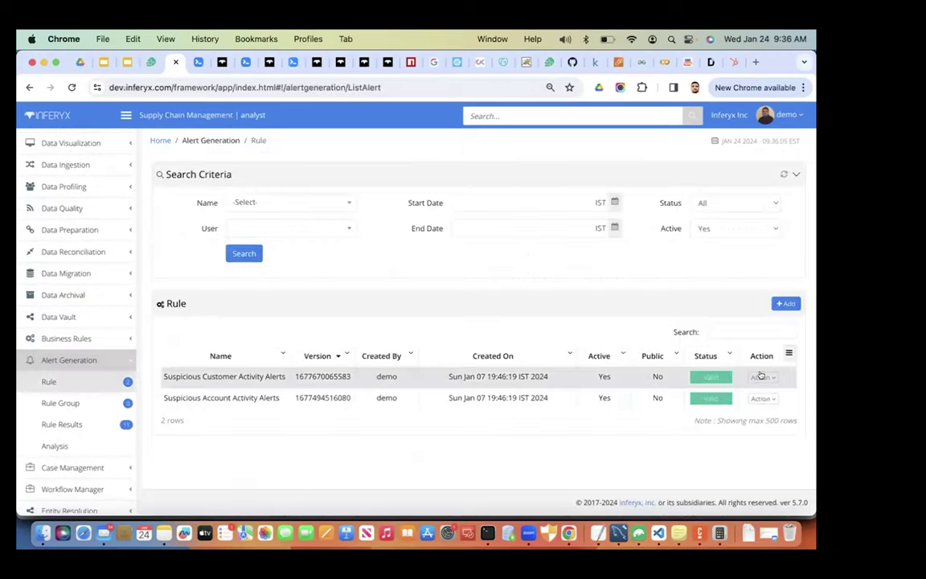
{"action": "left_click", "coordinate": [704, 402]}
{"action": "scroll", "coordinate": [487, 424], "scroll_direction": "down", "scroll_amount": 5}
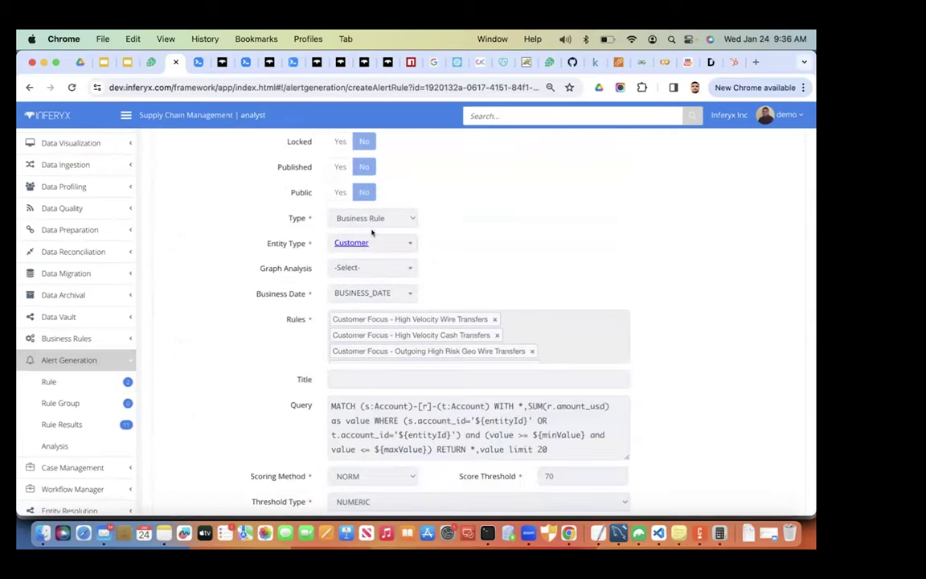
{"action": "scroll", "coordinate": [321, 318], "scroll_direction": "down", "scroll_amount": 2}
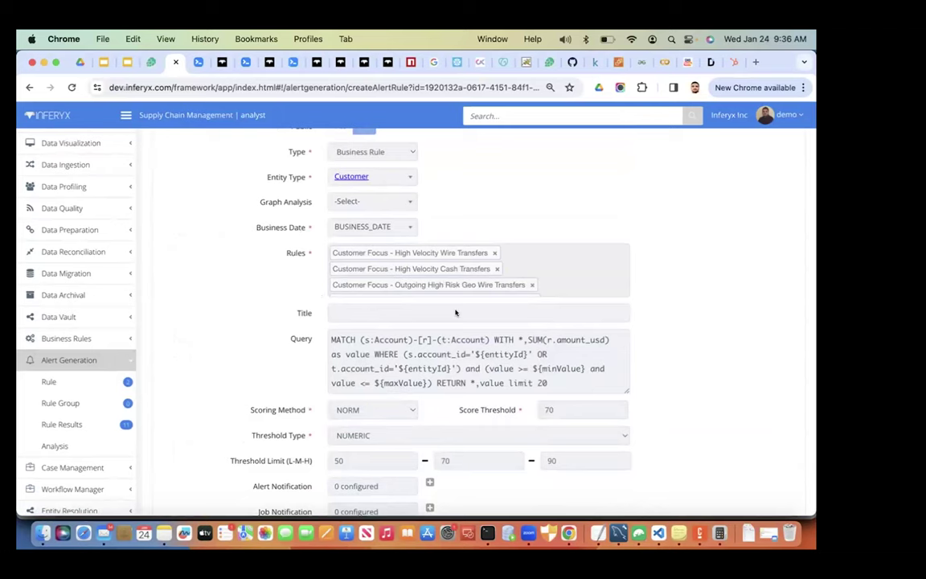
{"action": "scroll", "coordinate": [283, 380], "scroll_direction": "down", "scroll_amount": 3}
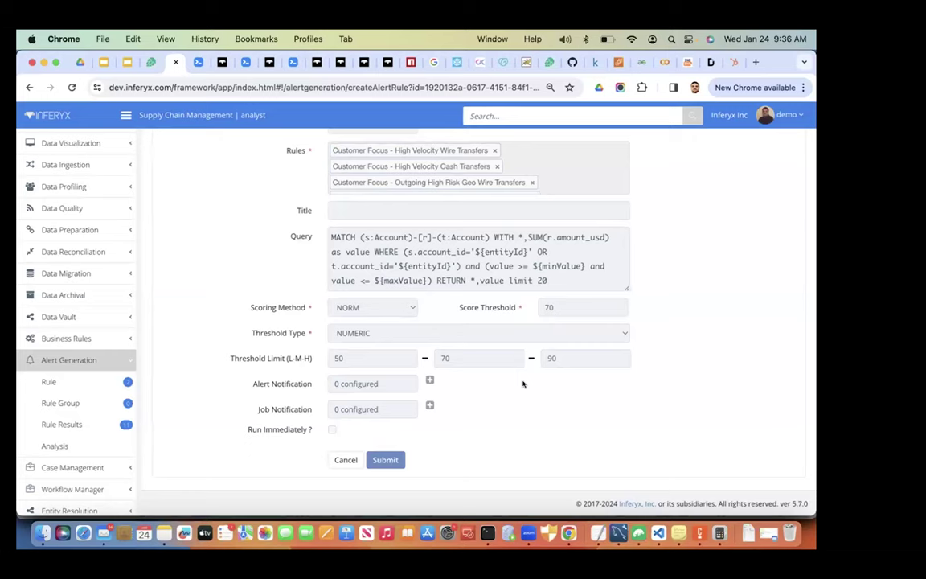
{"action": "scroll", "coordinate": [100, 402], "scroll_direction": "down", "scroll_amount": 3}
Step: Open the first case in Case Management > Analysis, the score-100 high-severity Suspicious Customer Activity fraud case
{"action": "left_click", "coordinate": [91, 368]}
{"action": "left_click", "coordinate": [55, 285]}
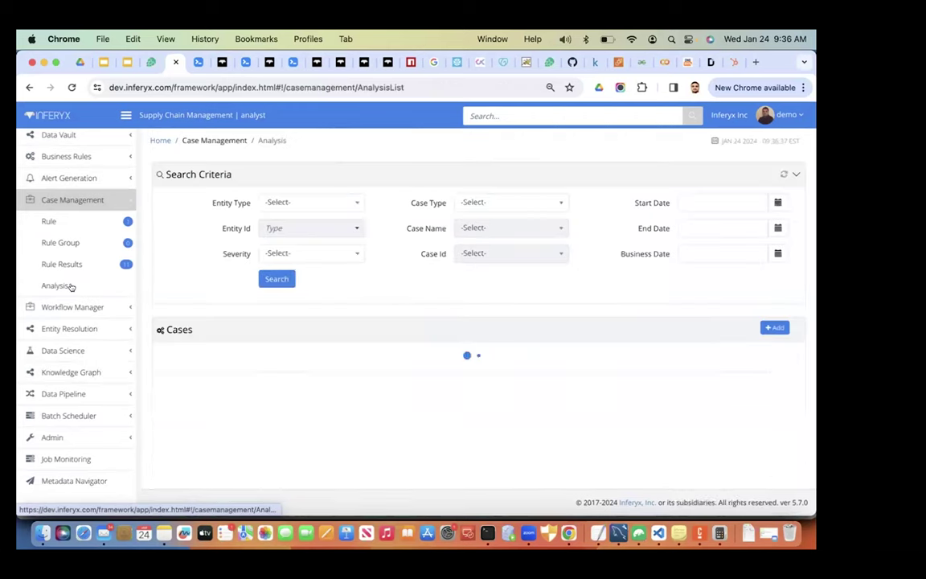
{"action": "scroll", "coordinate": [729, 338], "scroll_direction": "down", "scroll_amount": 3}
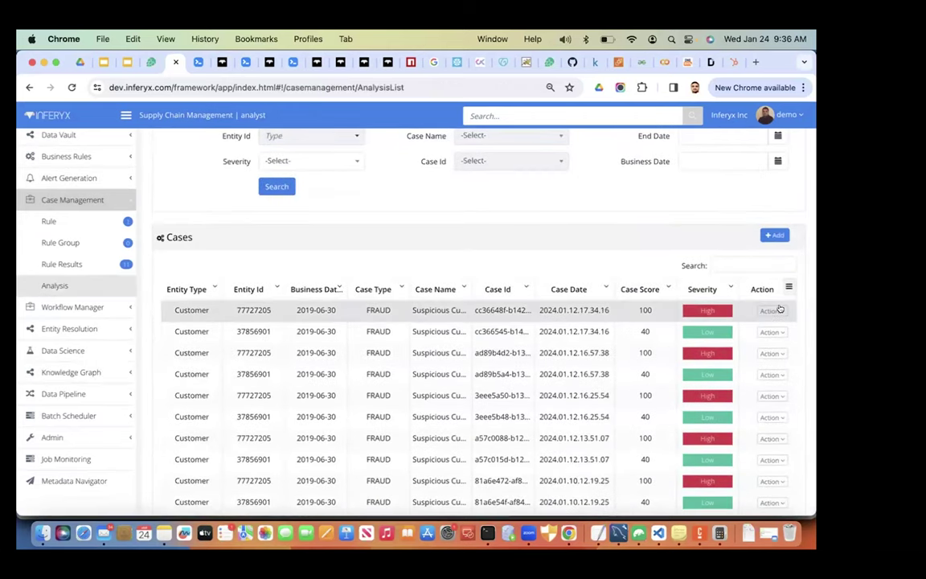
{"action": "left_click", "coordinate": [677, 311]}
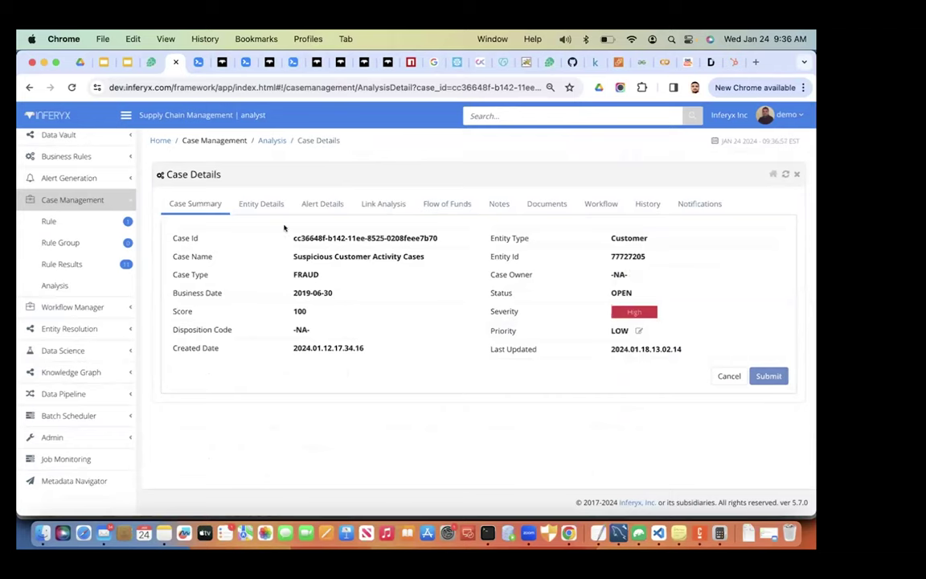
Step: Review the case's Entity Details and Alert Details, then show its Link Analysis graph
{"action": "left_click", "coordinate": [256, 204]}
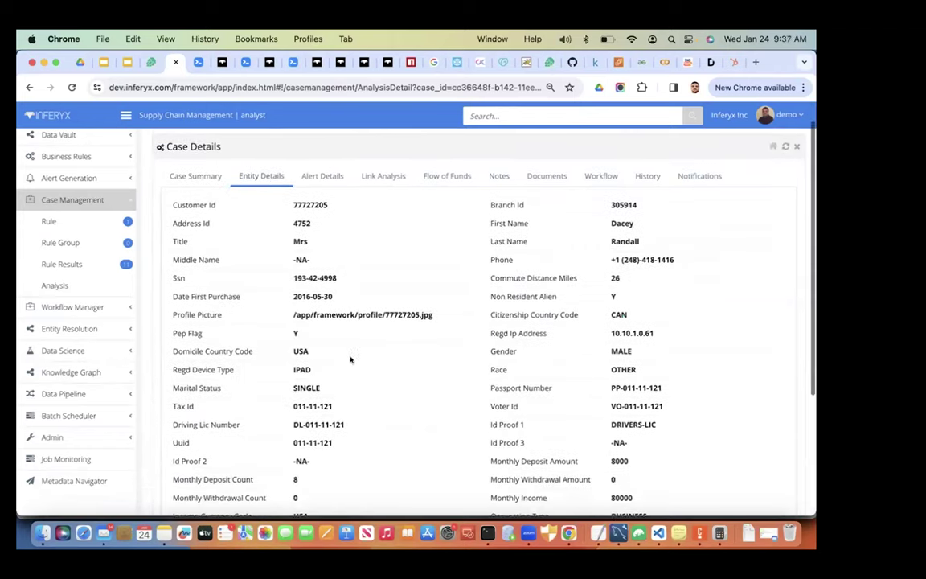
{"action": "left_click", "coordinate": [324, 206]}
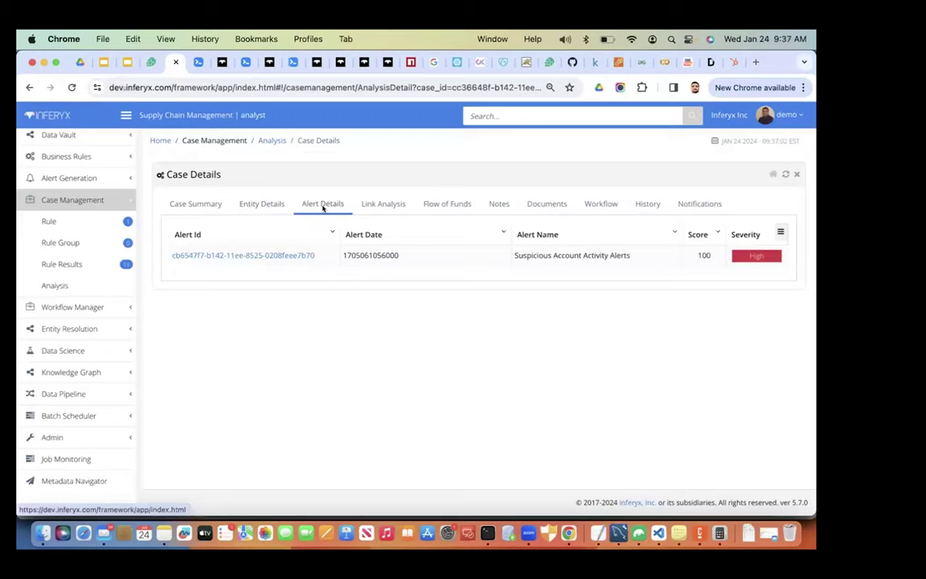
{"action": "left_click", "coordinate": [384, 206]}
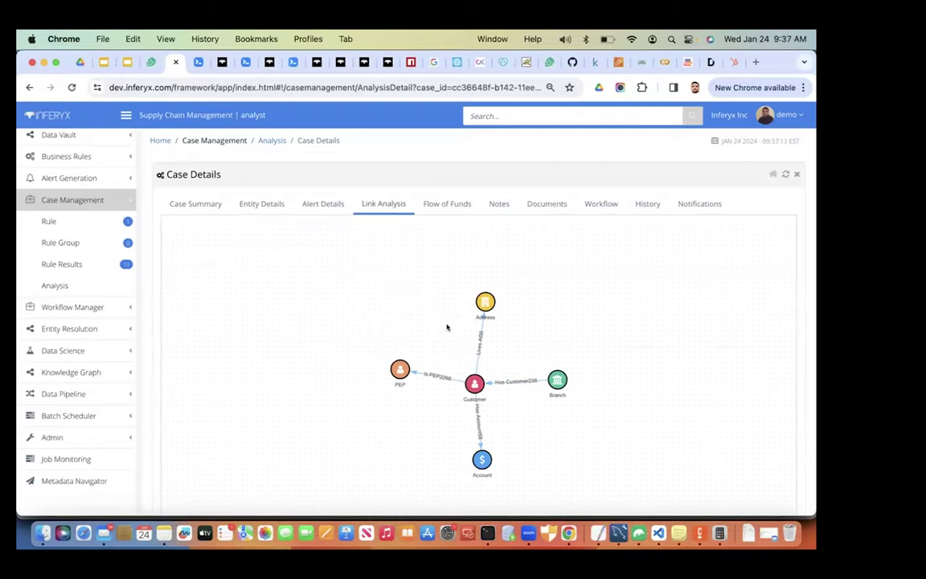
Step: View the Account node's details in the link graph, then expand it into its connected accounts
{"action": "scroll", "coordinate": [448, 322], "scroll_direction": "up", "scroll_amount": 3}
{"action": "scroll", "coordinate": [447, 326], "scroll_direction": "down", "scroll_amount": 4}
{"action": "scroll", "coordinate": [447, 327], "scroll_direction": "up", "scroll_amount": 3}
{"action": "scroll", "coordinate": [449, 328], "scroll_direction": "down", "scroll_amount": 4}
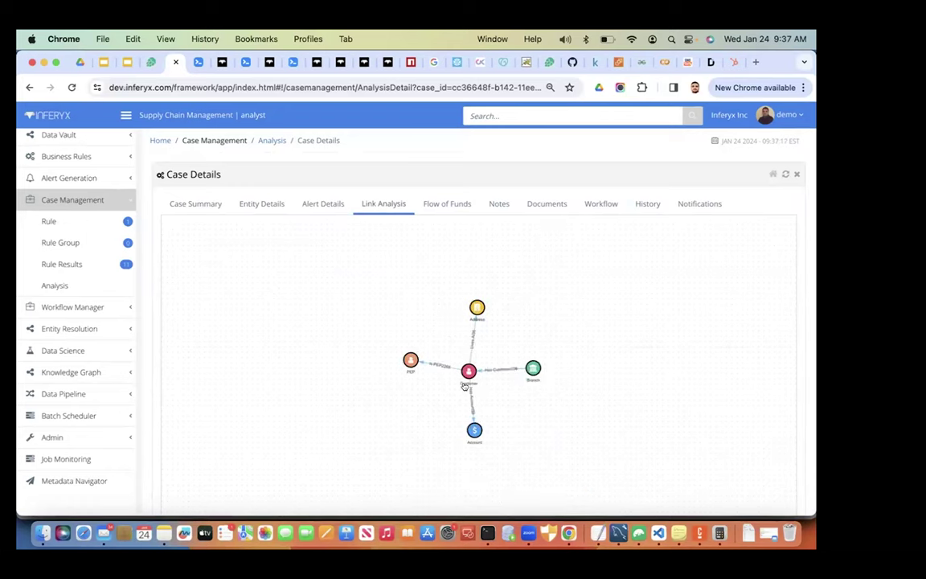
{"action": "left_click", "coordinate": [474, 432]}
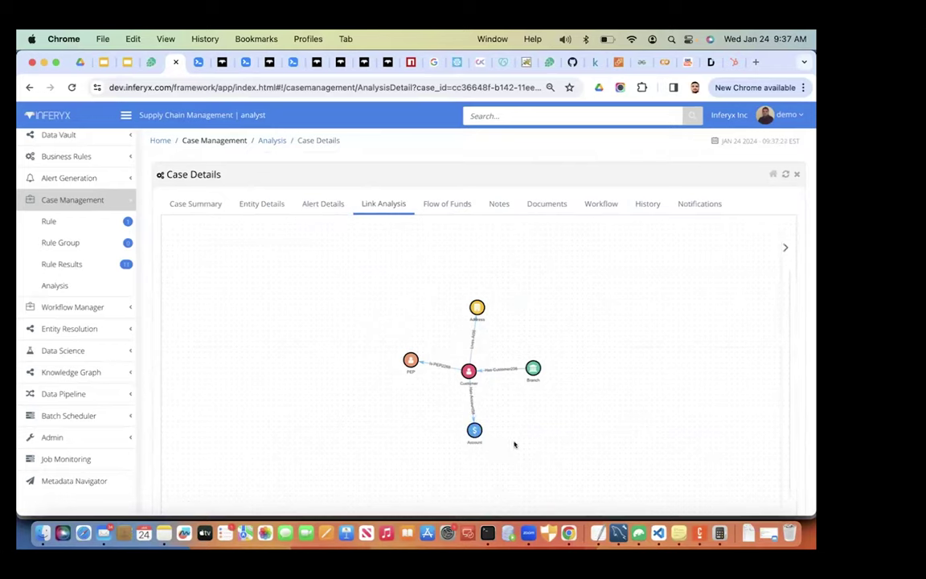
{"action": "left_click", "coordinate": [785, 225]}
{"action": "double_click", "coordinate": [474, 431]}
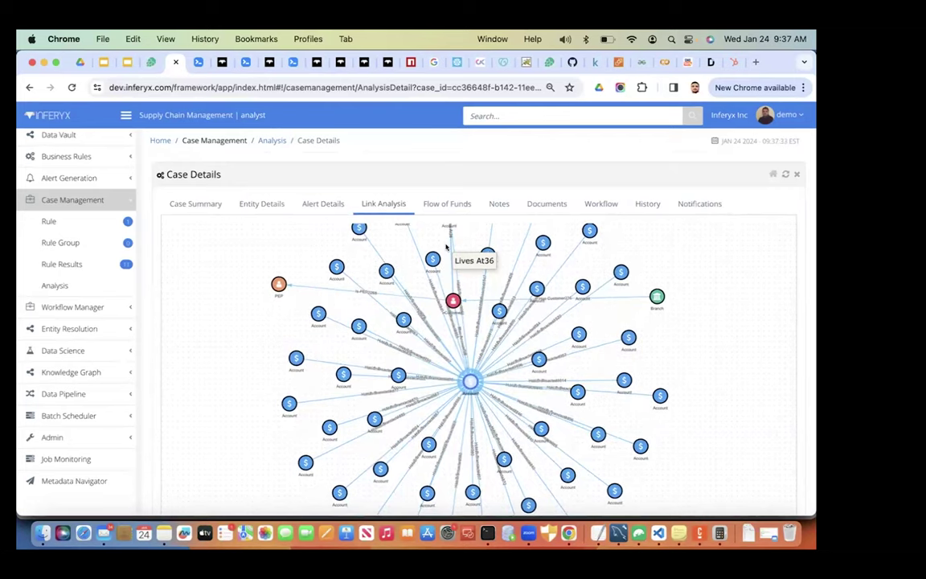
Step: Review the case's Flow of Funds, Notes and Documents, ending on the Workflow view
{"action": "left_click", "coordinate": [447, 203]}
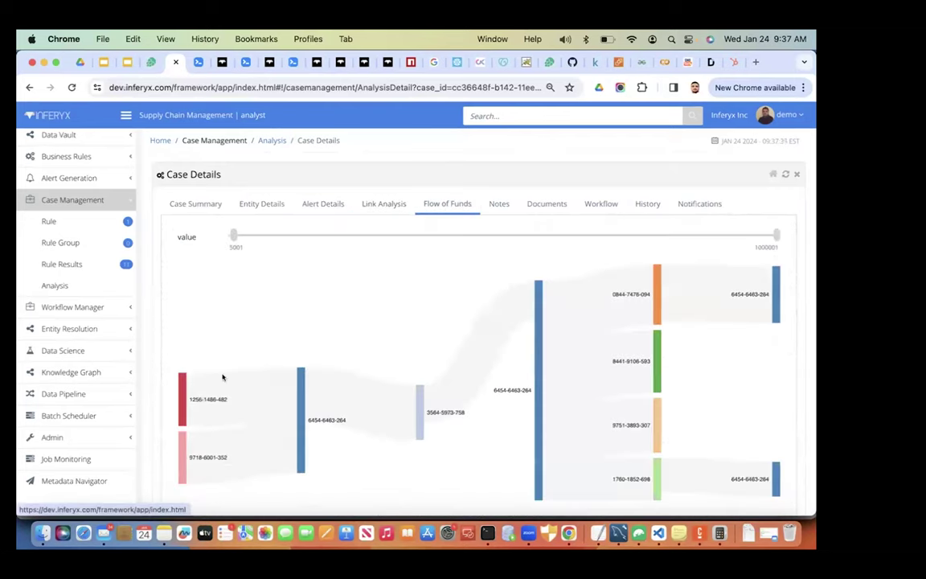
{"action": "scroll", "coordinate": [154, 324], "scroll_direction": "down", "scroll_amount": 2}
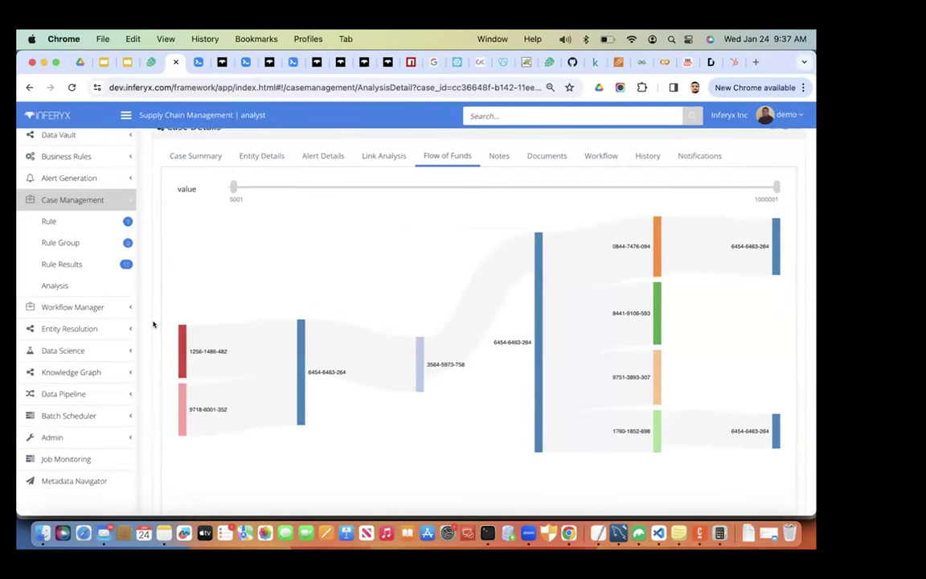
{"action": "scroll", "coordinate": [153, 324], "scroll_direction": "up", "scroll_amount": 2}
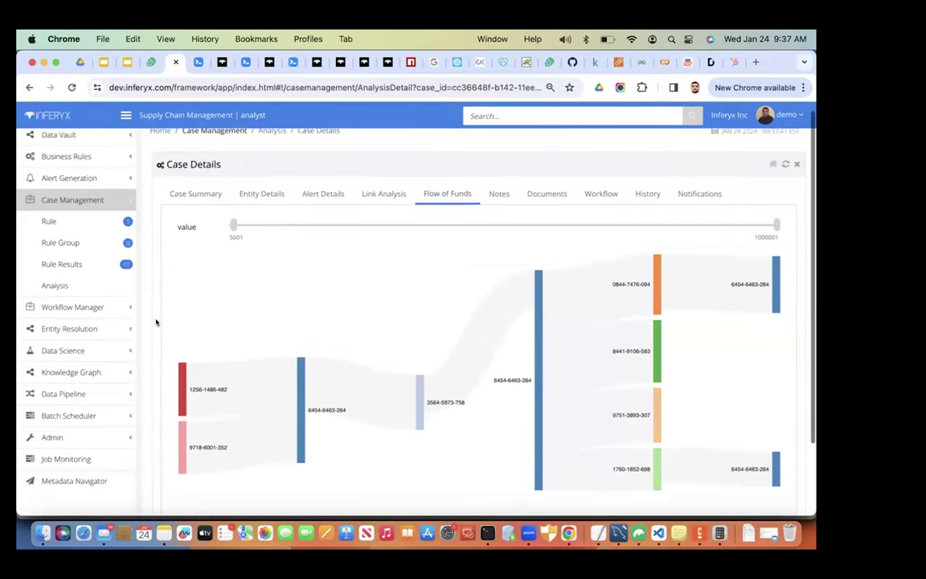
{"action": "left_click", "coordinate": [499, 204]}
{"action": "left_click", "coordinate": [561, 205]}
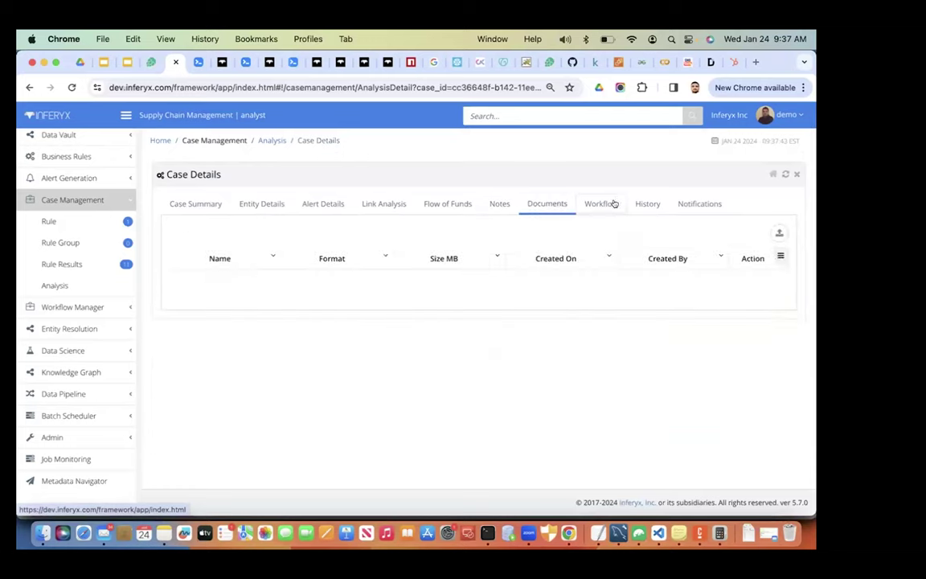
{"action": "left_click", "coordinate": [602, 204]}
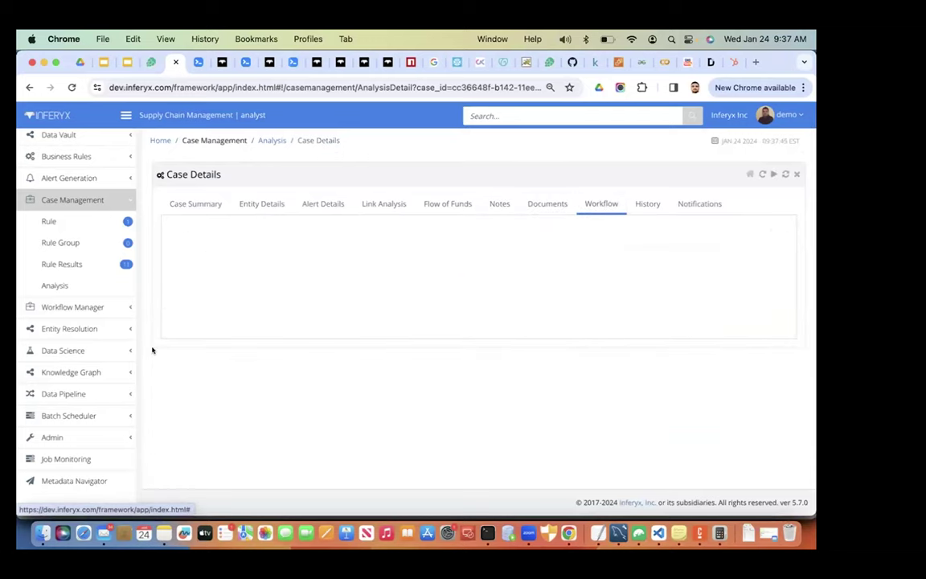
{"action": "scroll", "coordinate": [155, 350], "scroll_direction": "down", "scroll_amount": 2}
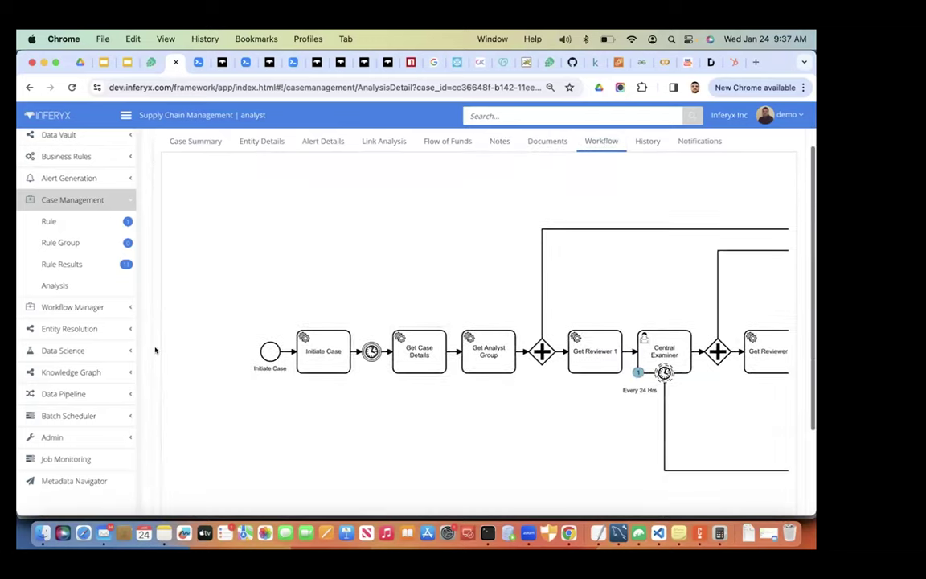
{"action": "scroll", "coordinate": [486, 374], "scroll_direction": "right", "scroll_amount": 1}
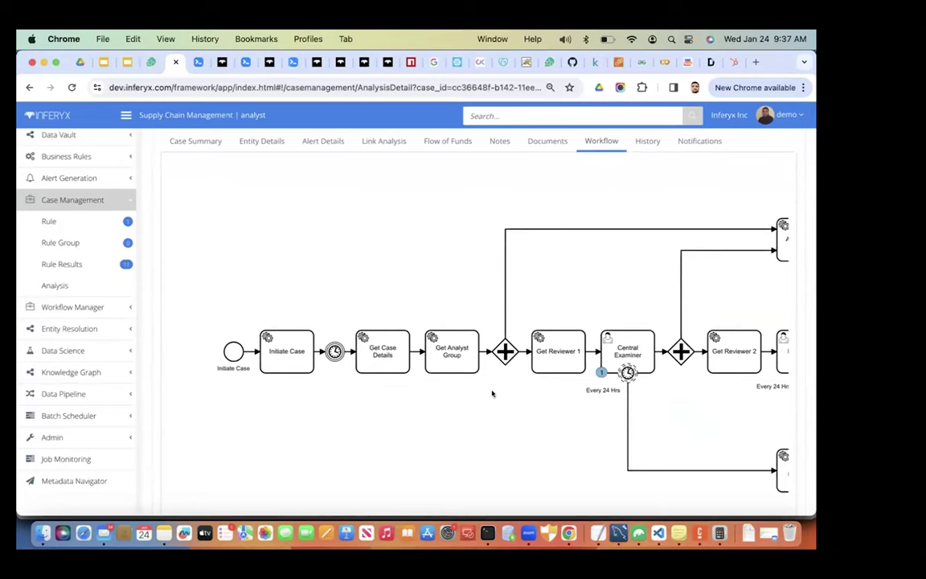
{"action": "scroll", "coordinate": [493, 393], "scroll_direction": "right", "scroll_amount": 1}
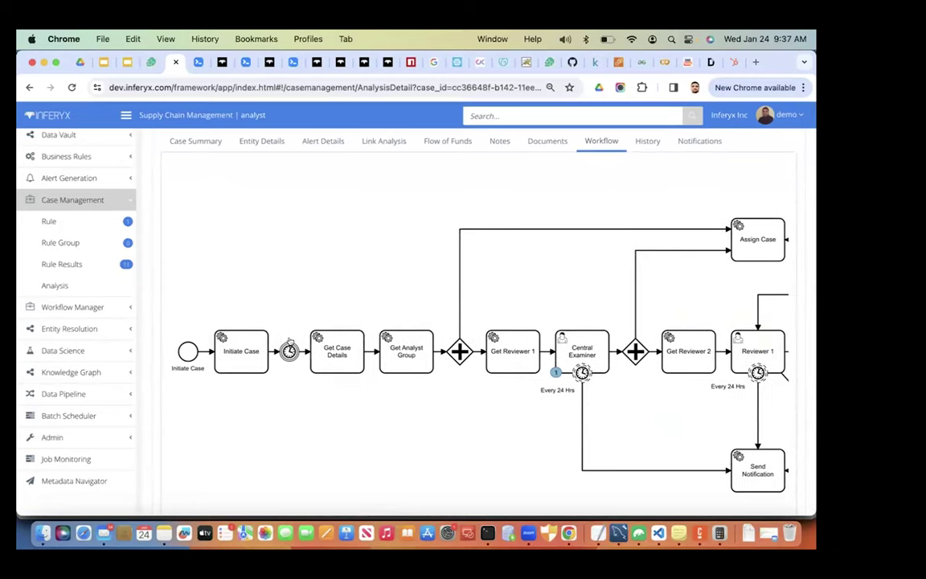
{"action": "scroll", "coordinate": [329, 398], "scroll_direction": "right", "scroll_amount": 1}
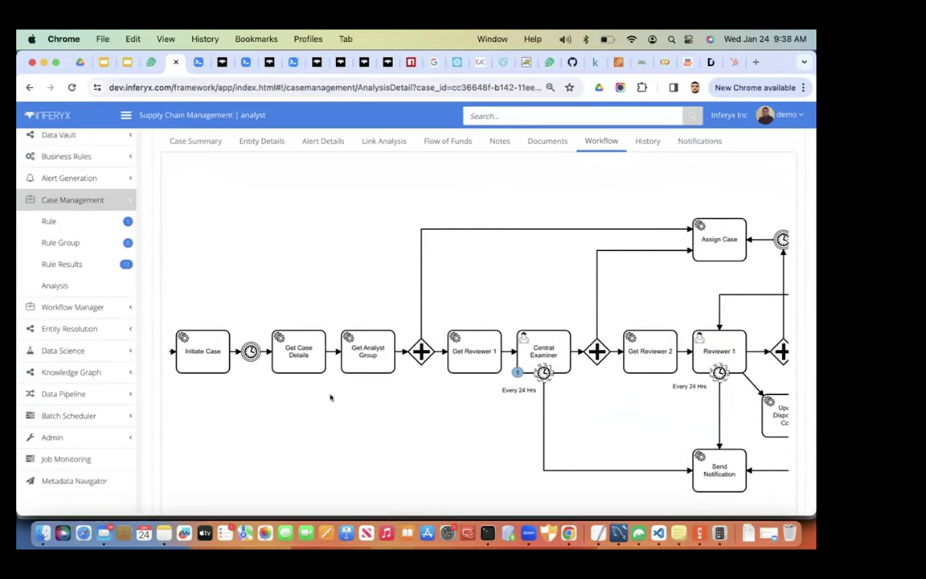
{"action": "scroll", "coordinate": [346, 394], "scroll_direction": "right", "scroll_amount": 2}
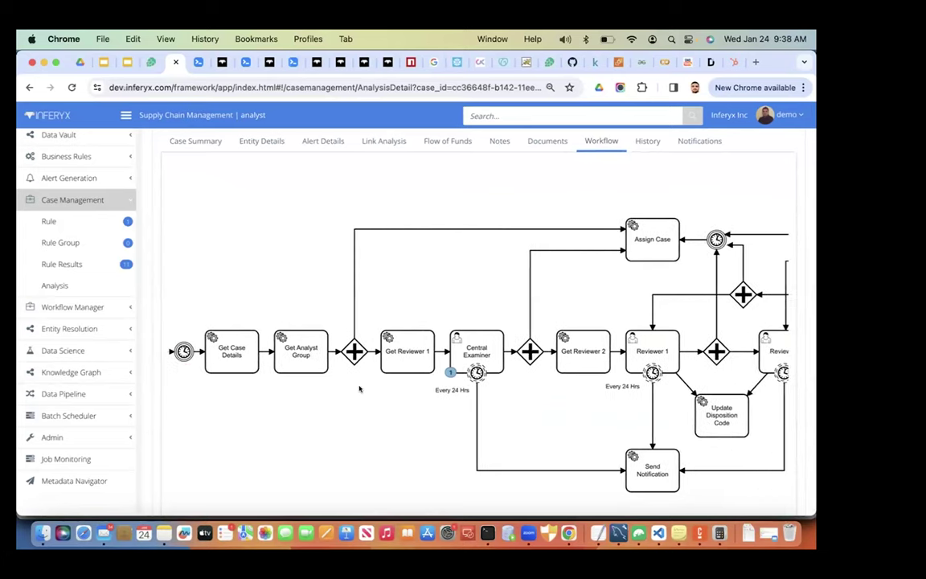